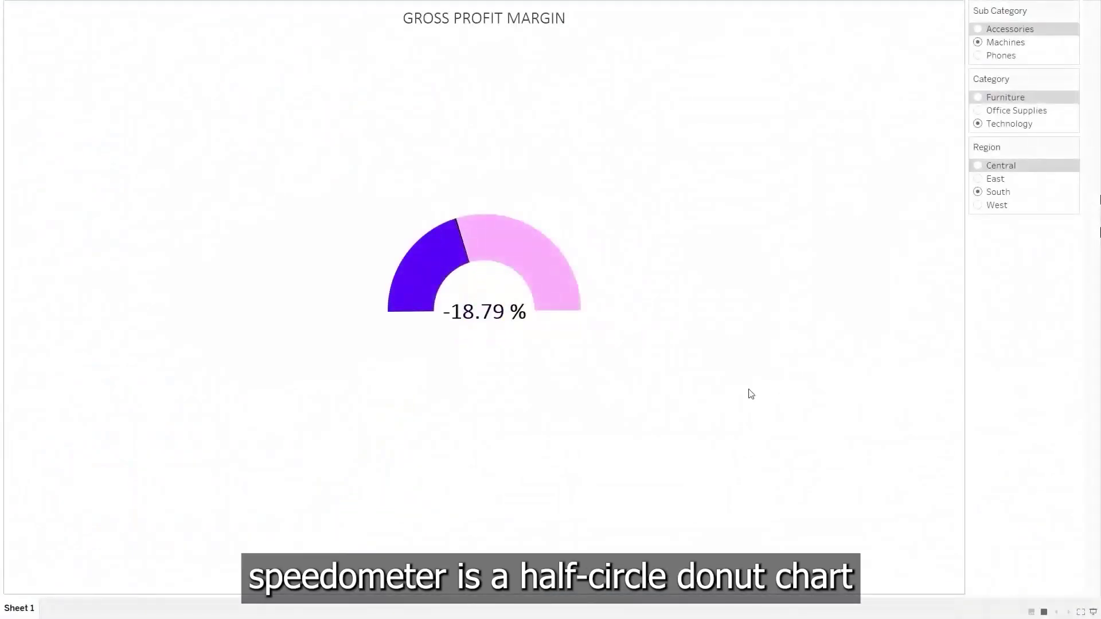
# Compare the gauge across East, West, Central and South with Copiers, Supplies and Art
pyautogui.click(978, 179)
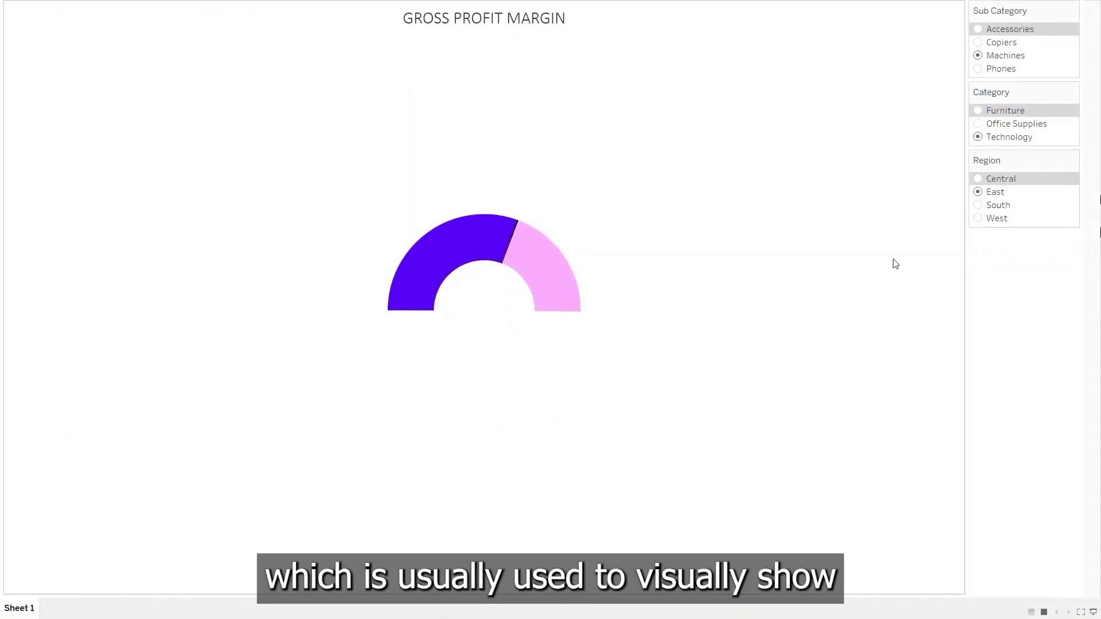
pyautogui.click(978, 218)
pyautogui.click(977, 191)
pyautogui.click(978, 43)
pyautogui.click(978, 123)
pyautogui.click(977, 244)
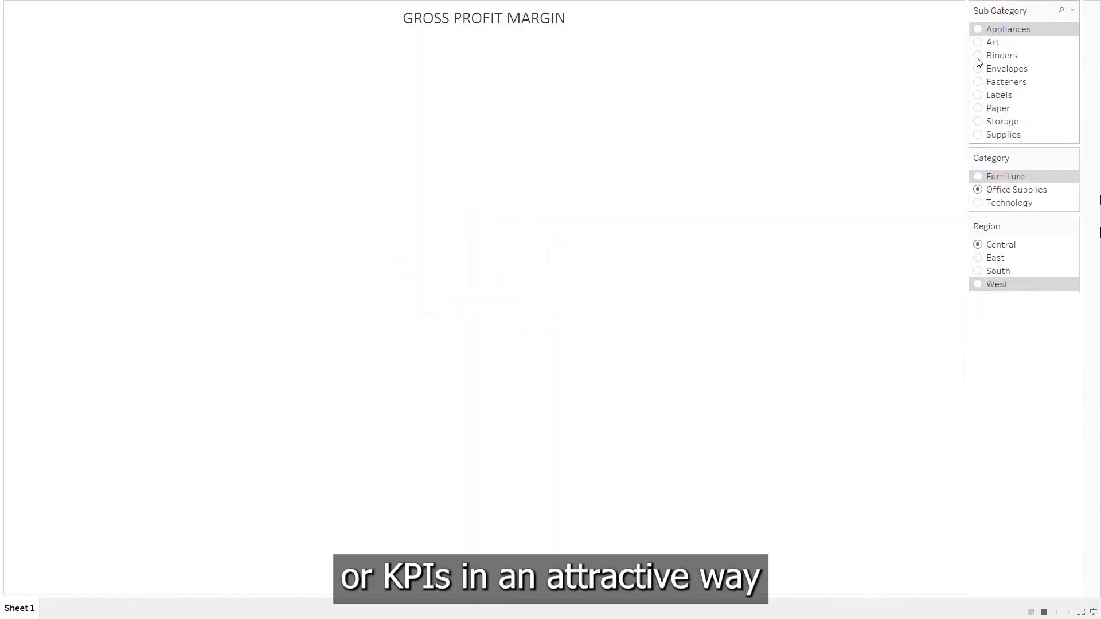
pyautogui.click(978, 134)
pyautogui.click(978, 42)
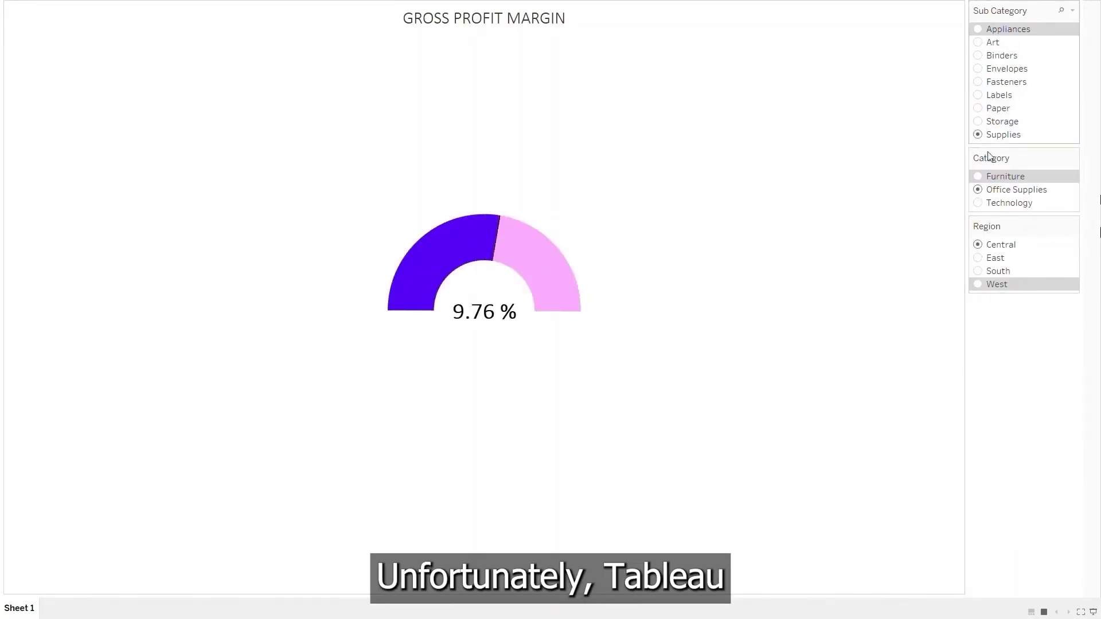
pyautogui.click(977, 258)
pyautogui.click(978, 271)
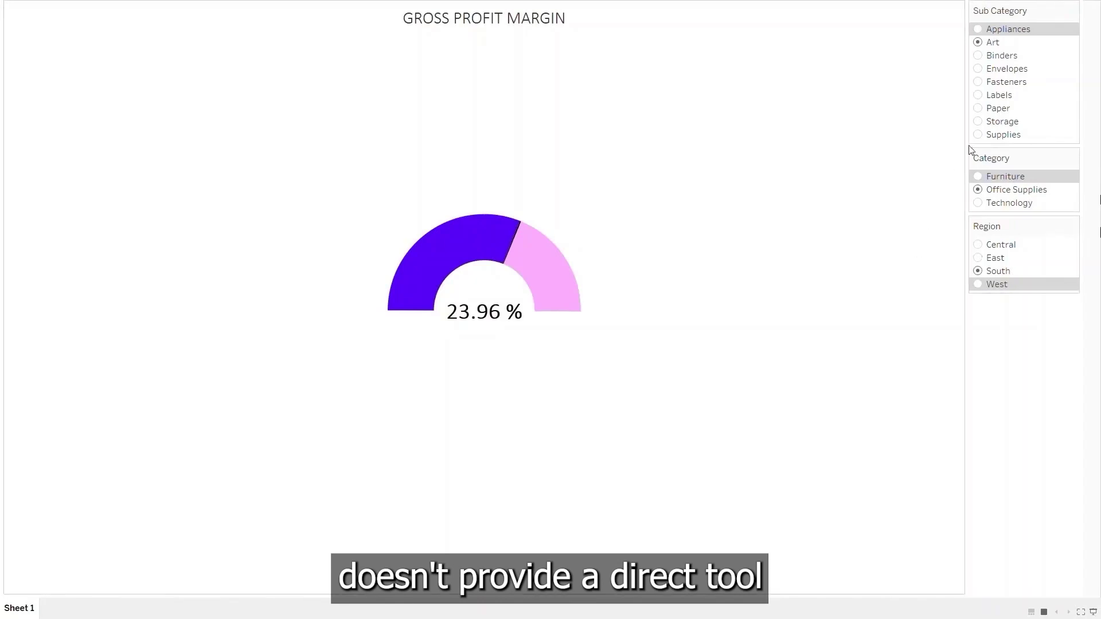
# Switch to Furniture and compare Furnishings, Tables and Chairs in the Central and West regions
pyautogui.click(977, 176)
pyautogui.click(978, 55)
pyautogui.click(977, 179)
pyautogui.click(978, 217)
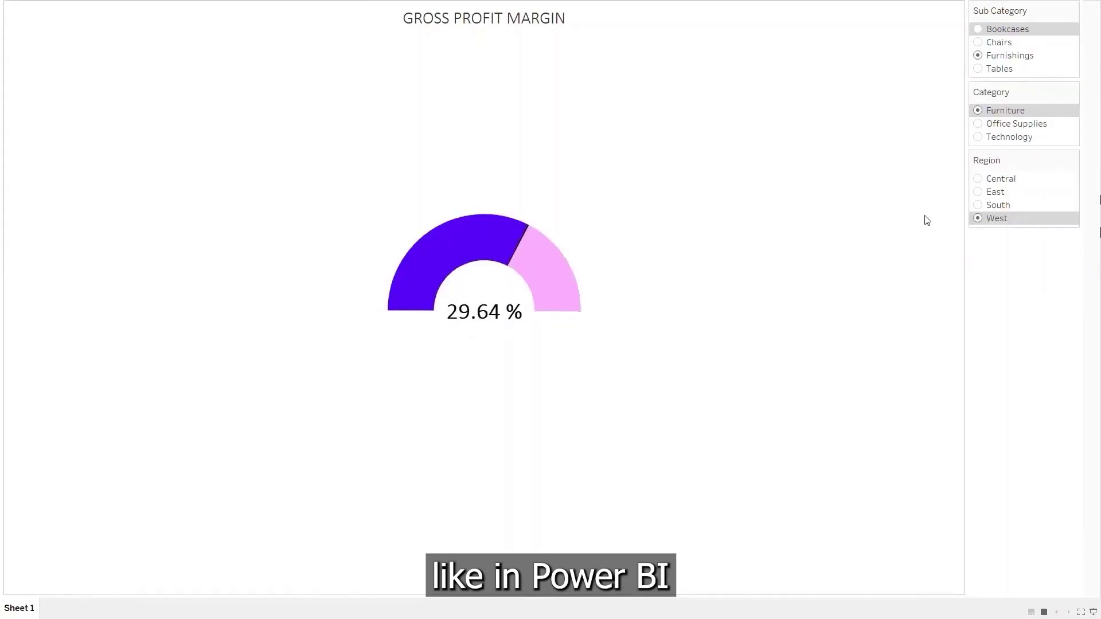
pyautogui.click(978, 68)
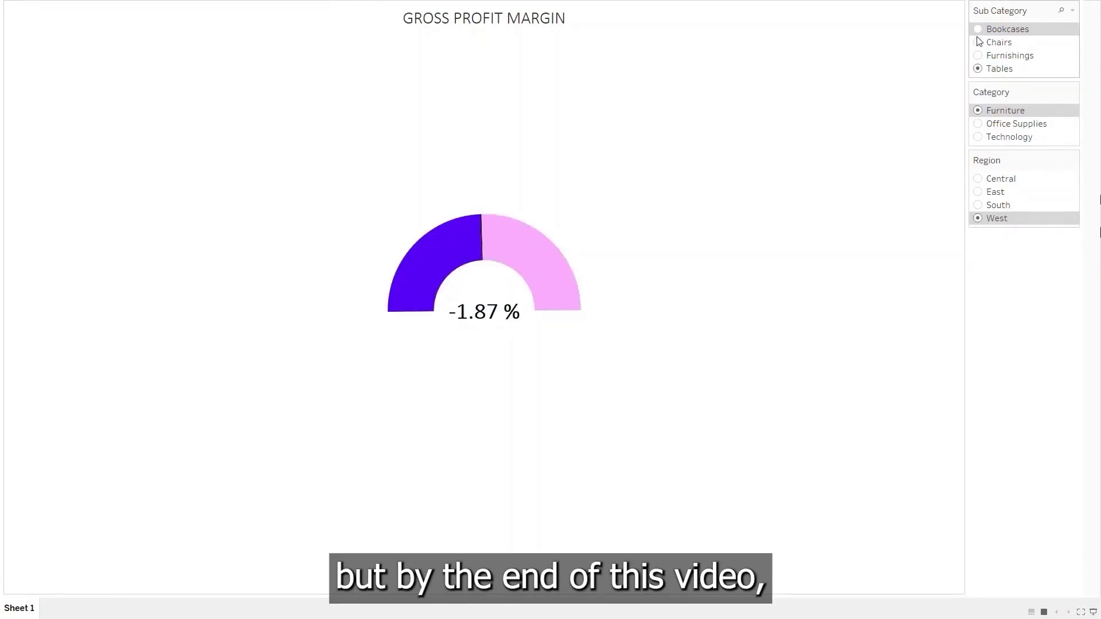
pyautogui.click(978, 42)
# Settle on Office Supplies, the Central region and Fasteners so the gauge reads 35.40%
pyautogui.click(978, 123)
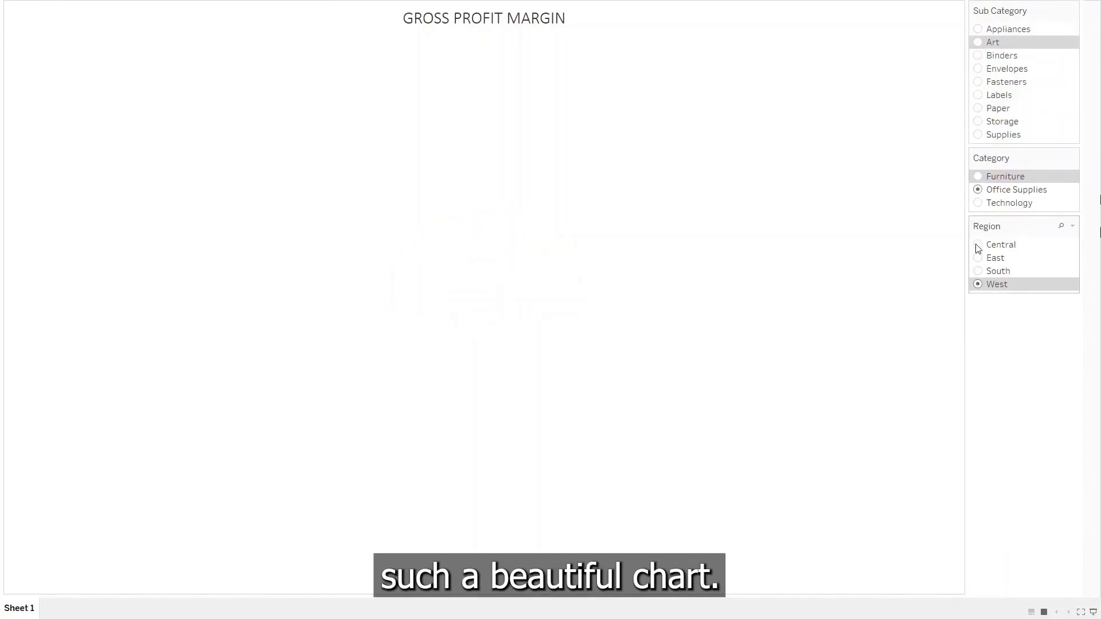
pyautogui.click(977, 245)
pyautogui.click(977, 55)
pyautogui.click(979, 82)
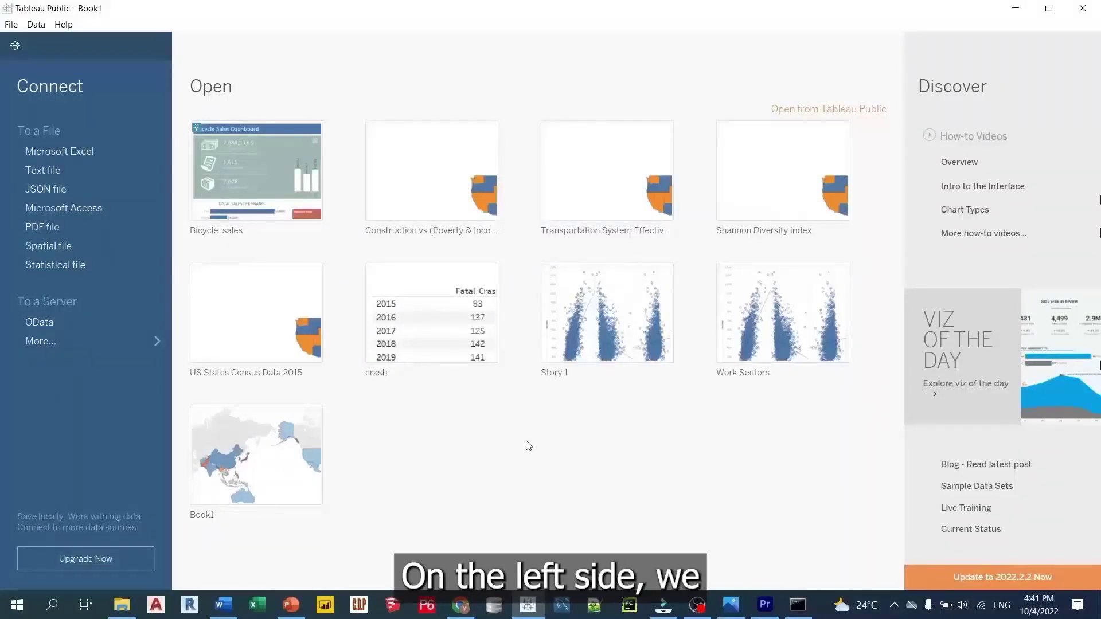
# Load the Superstore File from F:\Data as a text-file data source and widen the preview
pyautogui.click(80, 172)
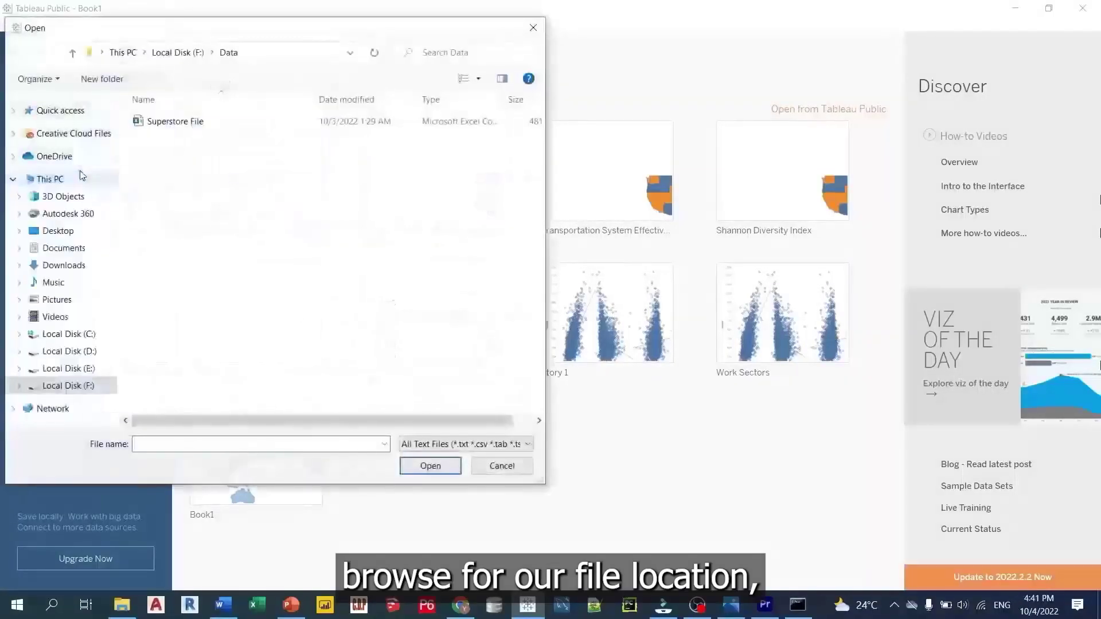
pyautogui.click(172, 121)
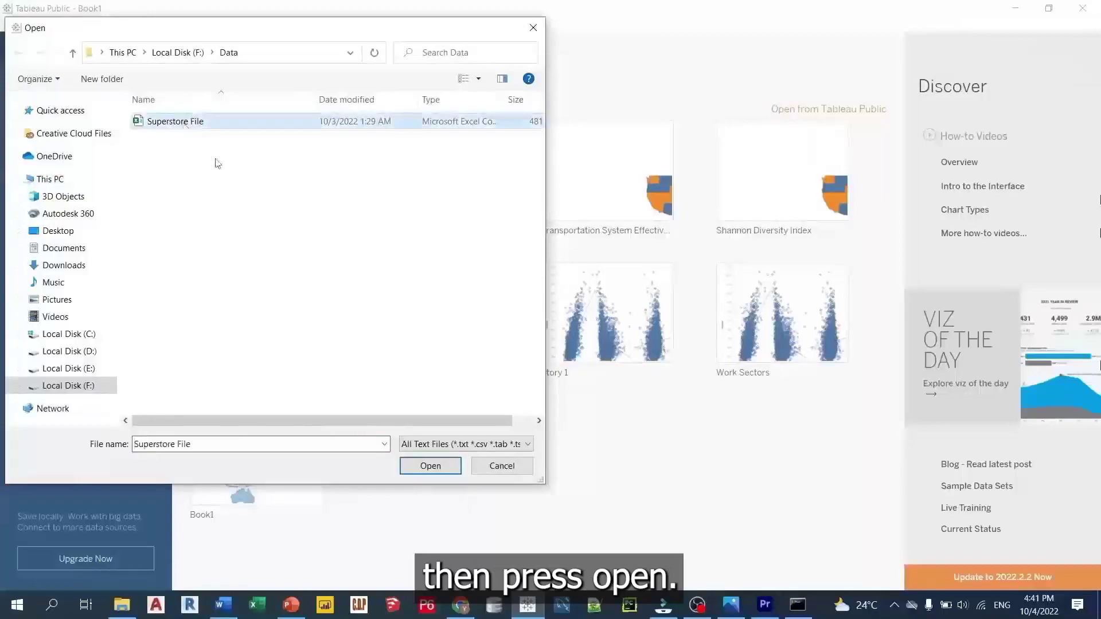
pyautogui.click(430, 466)
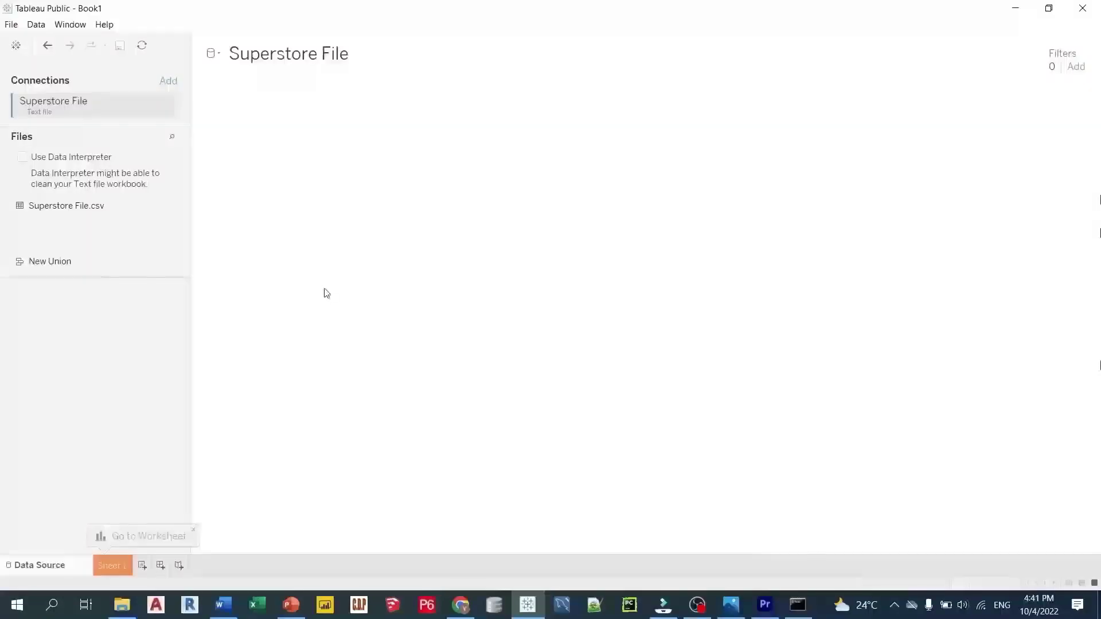
pyautogui.click(498, 370)
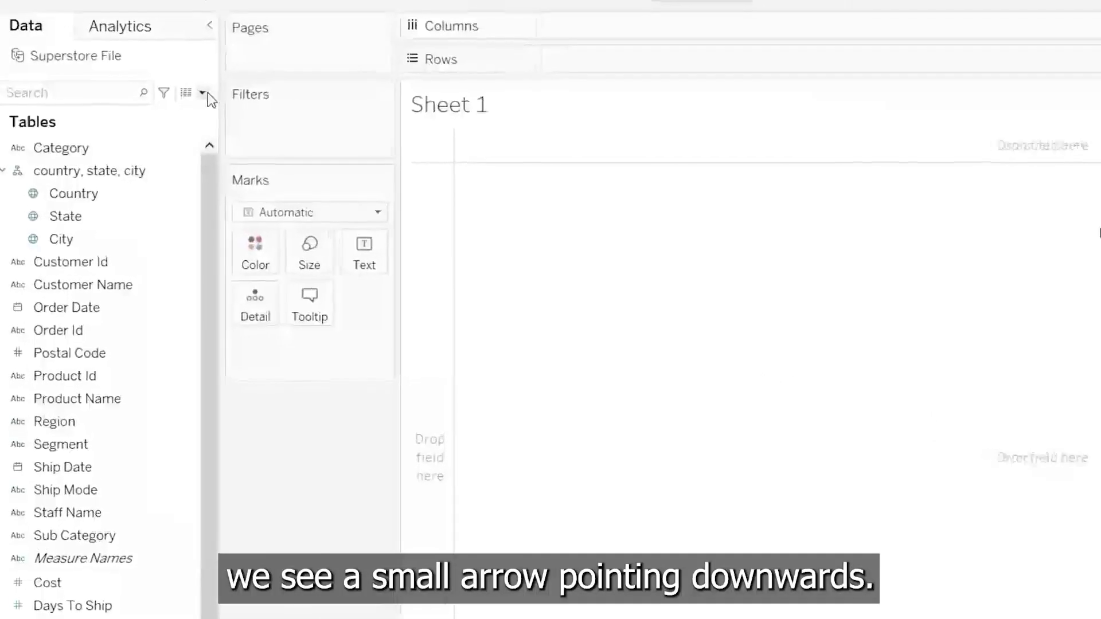
# Create the Gross Profit Margin calculated field as (SUM([Profit]) / SUM([Sales]))*100
pyautogui.click(225, 87)
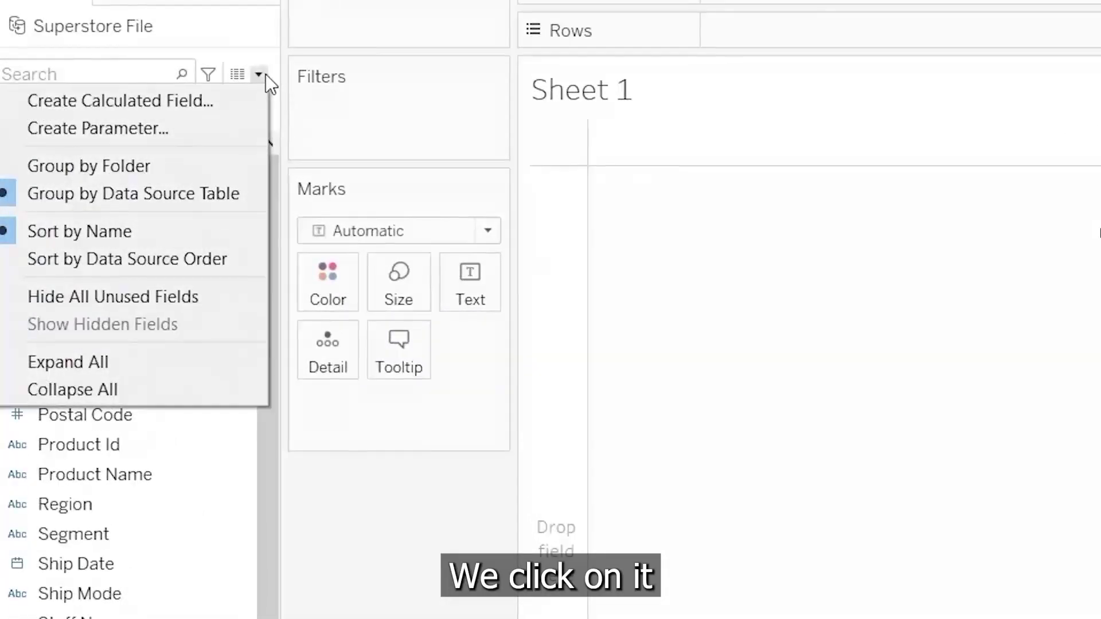
pyautogui.click(181, 99)
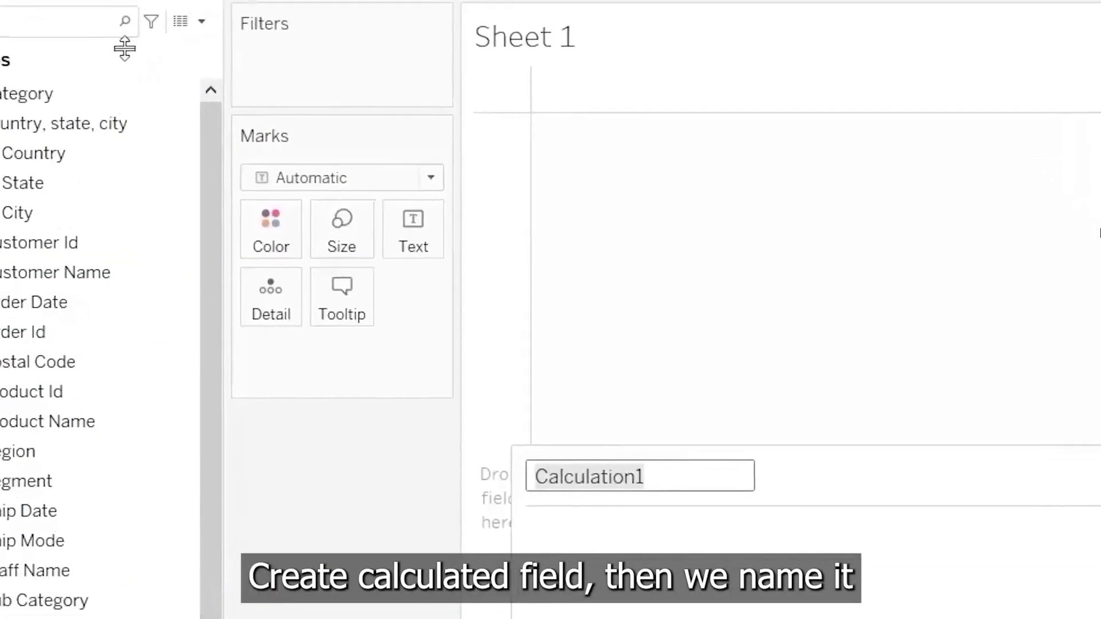
pyautogui.write('Gross ')
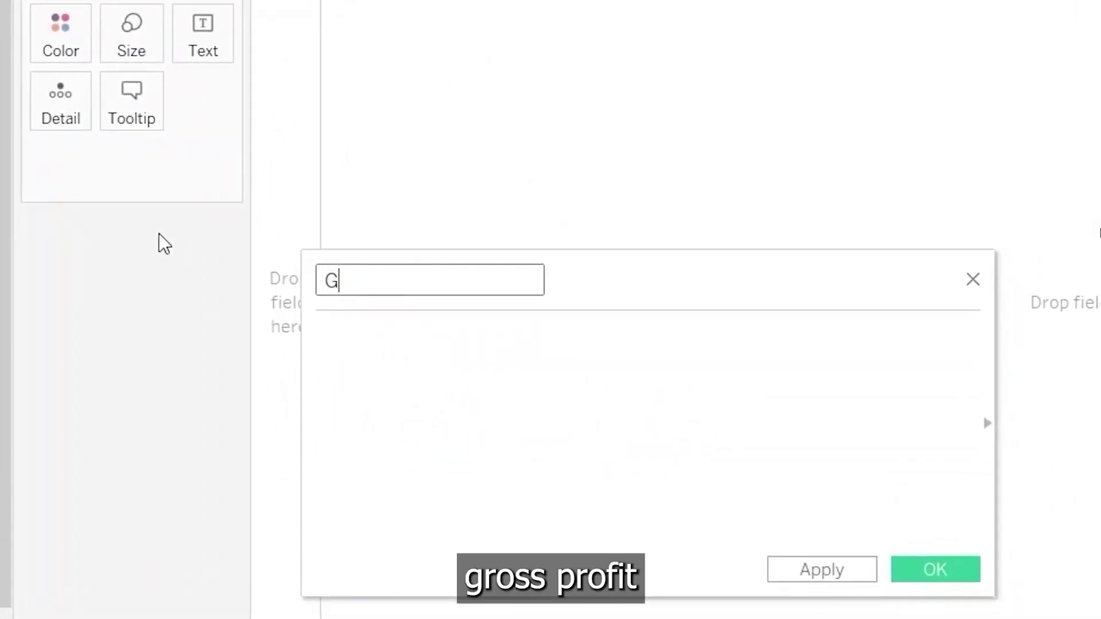
pyautogui.write('Profit Margin')
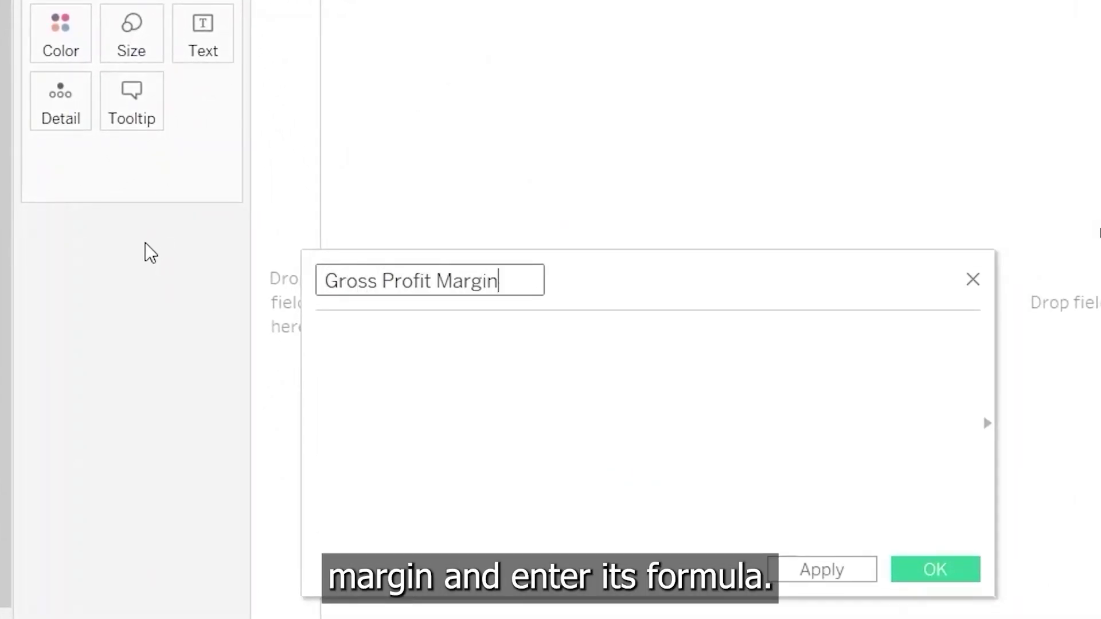
pyautogui.press('Tab')
pyautogui.write('(su')
pyautogui.press('Down')
pyautogui.press('Return')
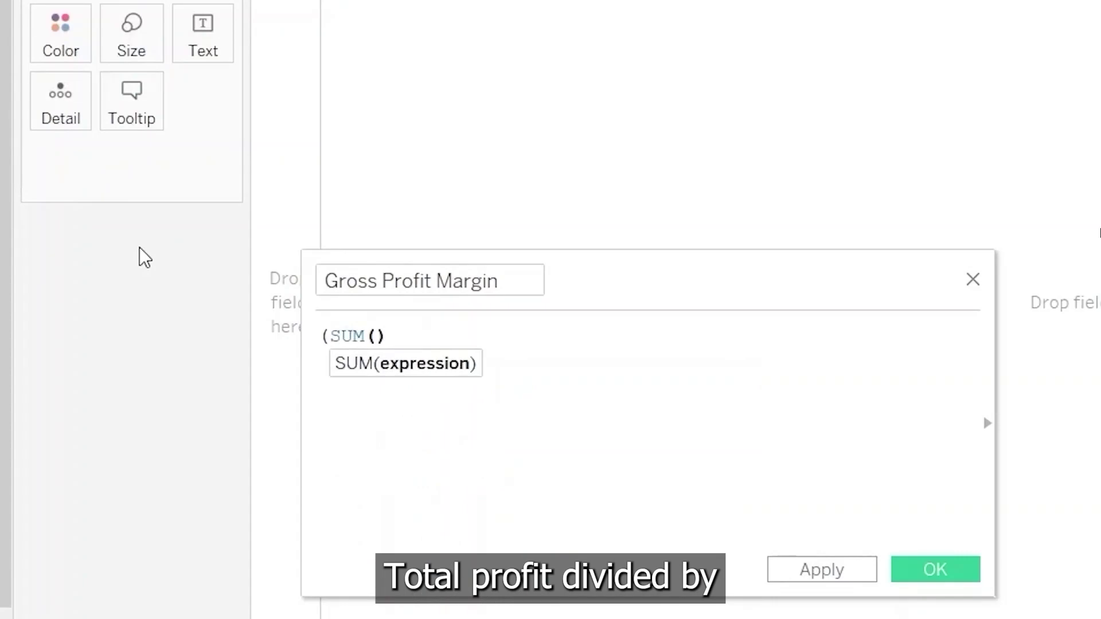
pyautogui.write('prof')
pyautogui.press('Return')
pyautogui.press('Right')
pyautogui.write('/ sum')
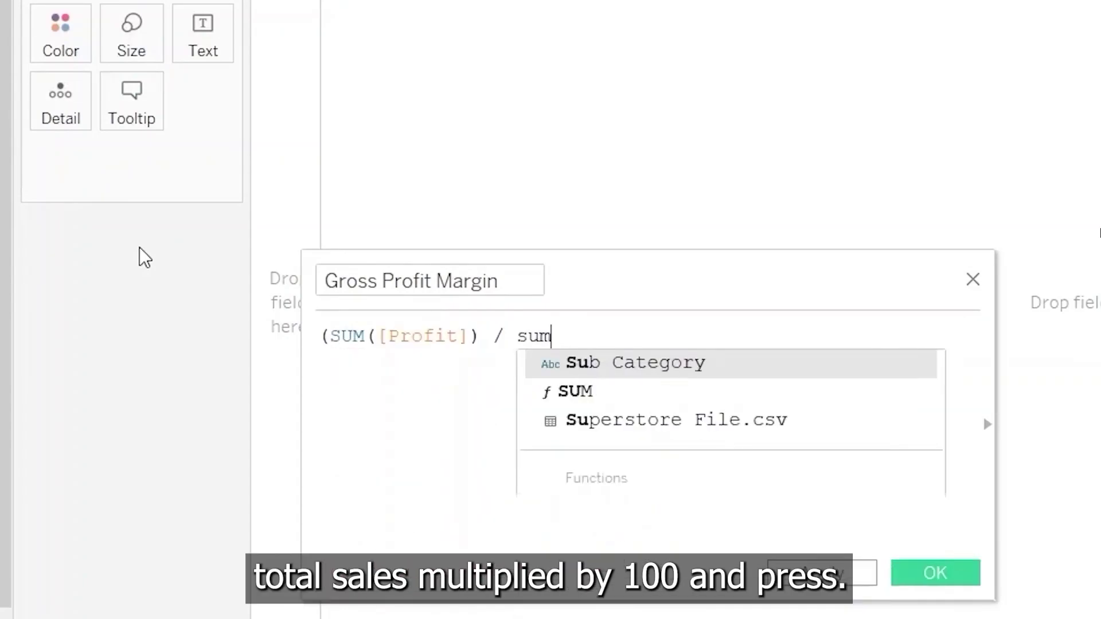
pyautogui.press('Return')
pyautogui.write('sale')
pyautogui.press('Return')
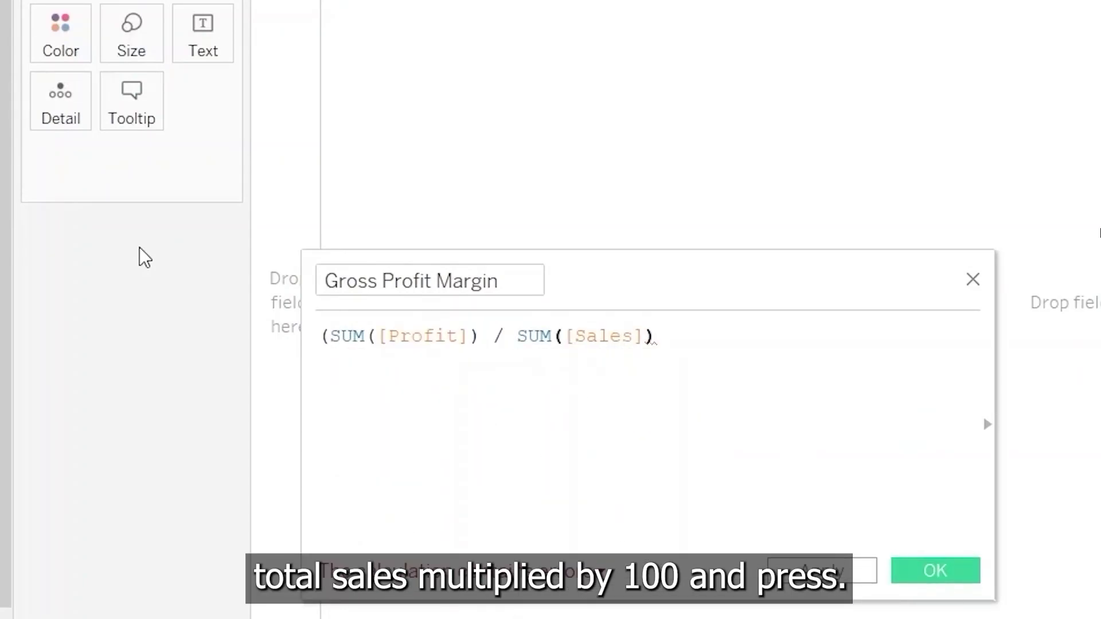
pyautogui.write(')*100')
pyautogui.click(953, 571)
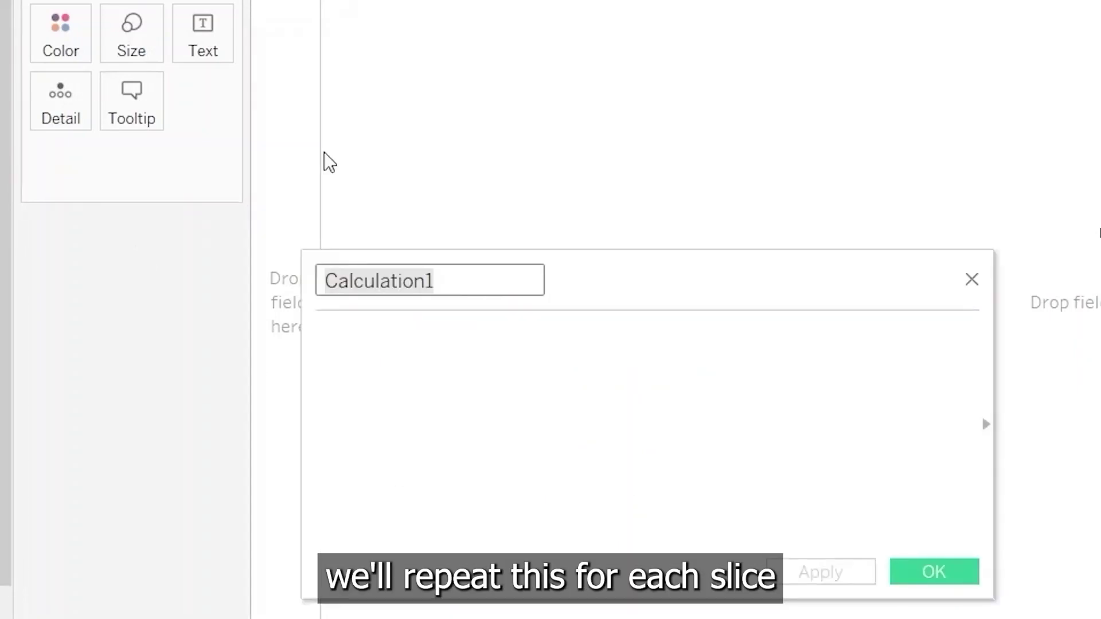
# Define Slice 1 (100 + margin if negative, else 100) and Slice 2 (-1 × margin if negative)
pyautogui.write('Slice 1')
pyautogui.press('Tab')
pyautogui.write('IF [Gross Profit Margin] <')
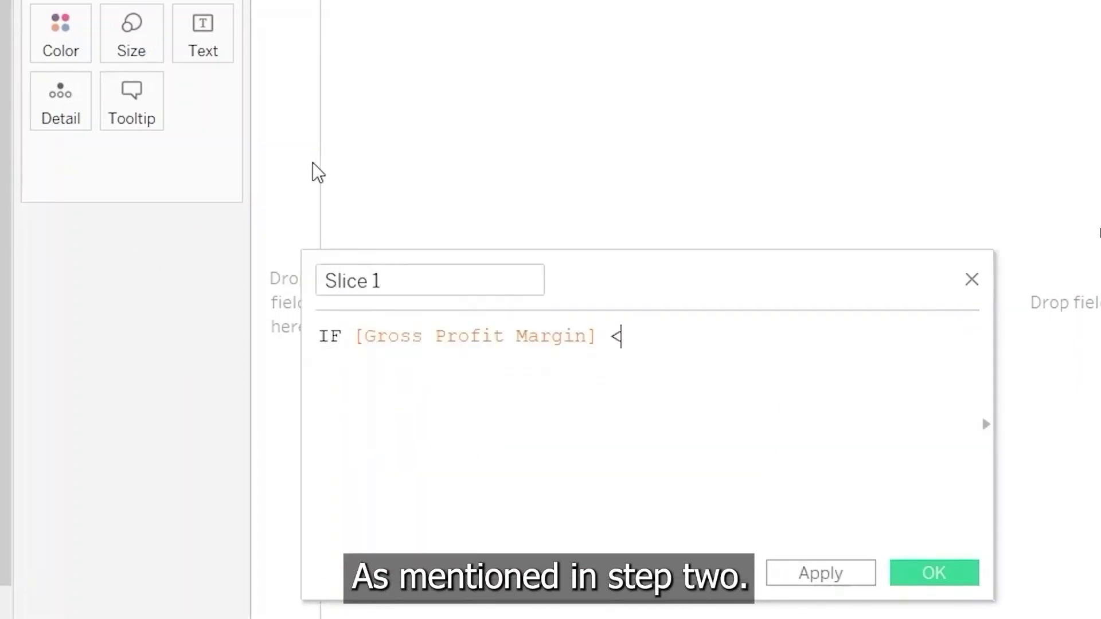
pyautogui.write(' 0 THEN 100 + [Gross Profit Margin] ELSE 100 END')
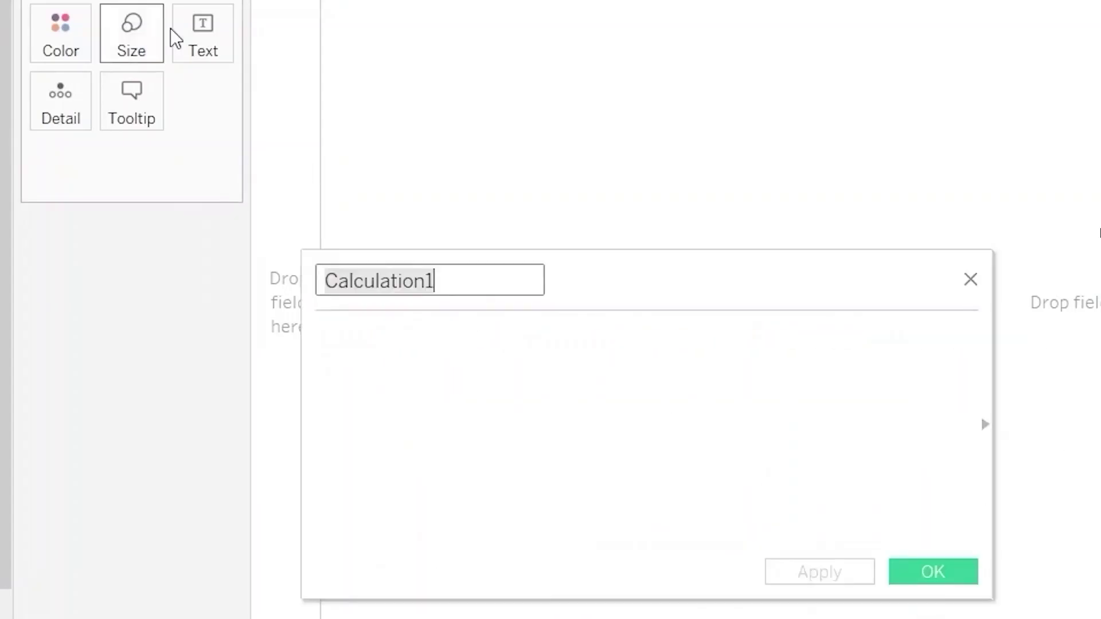
pyautogui.write('Slice 2')
pyautogui.press('Tab')
pyautogui.write('IF [Gross Profit Margin] < 0 THEN -1 * [Gross Profit Margin] END')
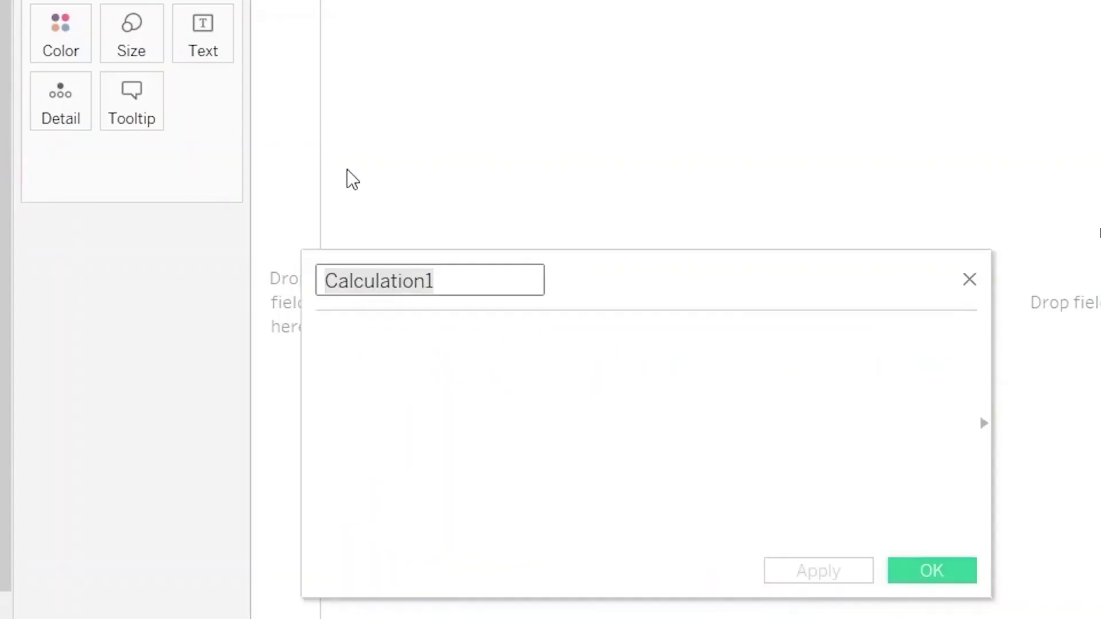
# Define Slice 3 (margin if positive) and Slice 4 (100 − margin if positive, else 100), then name Slice 5
pyautogui.write('SLICEice 3')
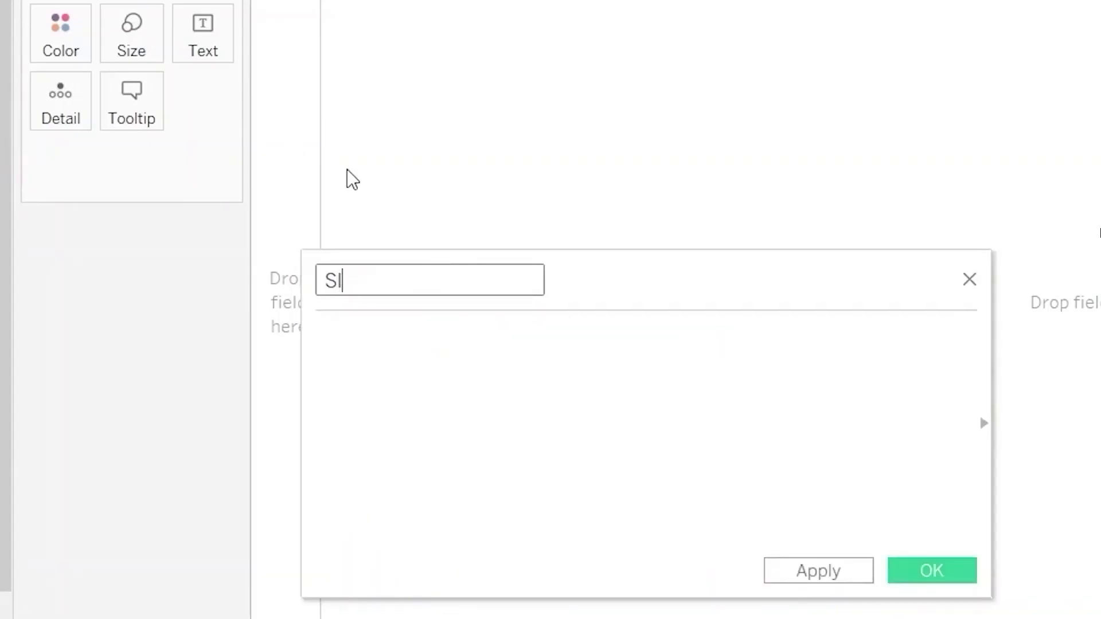
pyautogui.press('Tab')
pyautogui.write('IF [Gross Profit Margin] > 0 THEN [Gross Profit Margin] END')
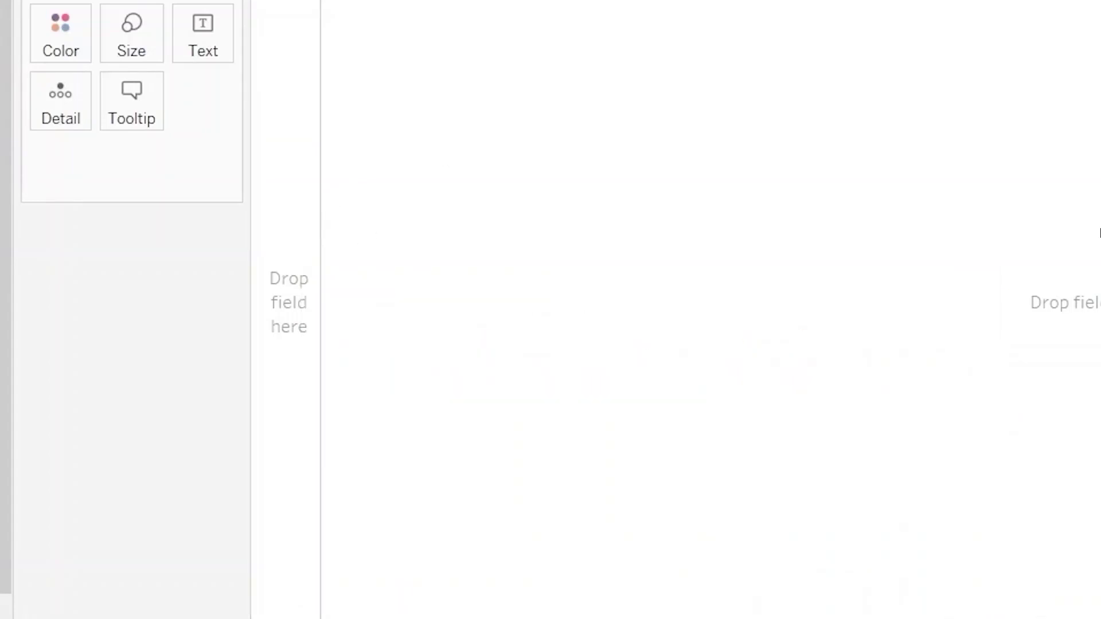
pyautogui.write('Slice 4')
pyautogui.press('Tab')
pyautogui.write('IF [Gross Profit Margin] > 0 THEN 1')
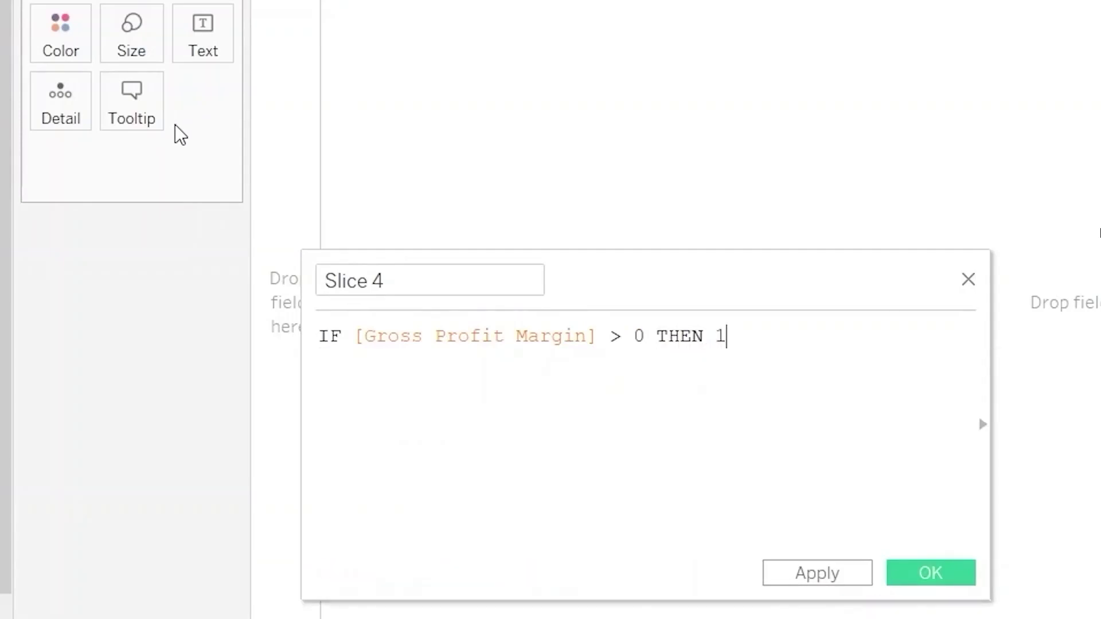
pyautogui.write('00 - [Gross Profit Margin] ELSE 100 END')
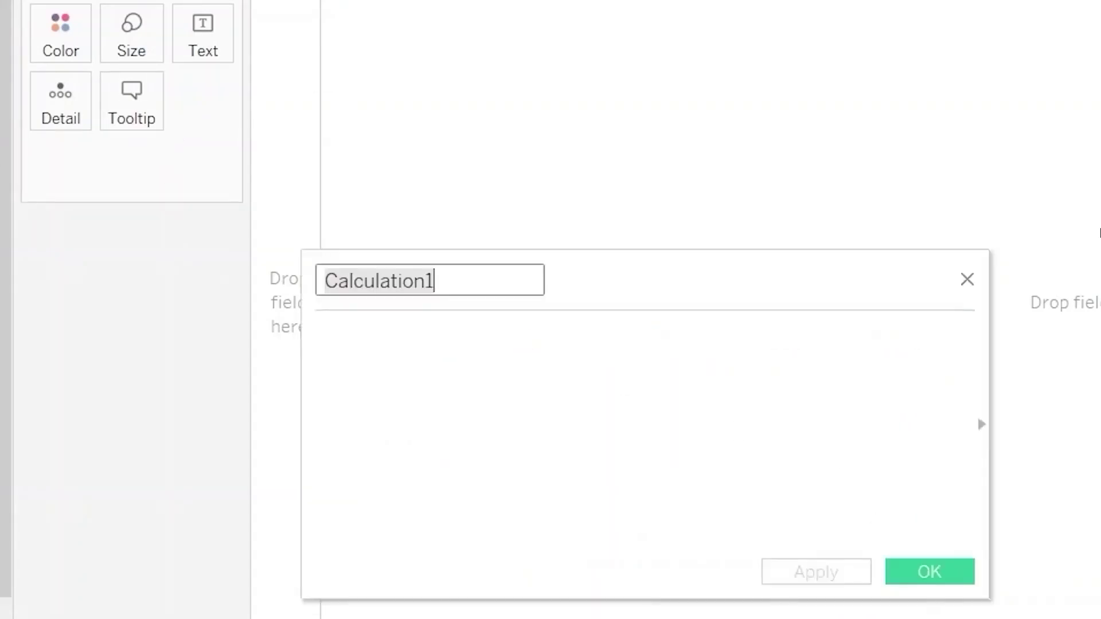
pyautogui.write('Slice 5')
pyautogui.press('Tab')
# Save Slice 5 as MIN(200), add two constant 0 measures to Rows, and fit to Entire View
pyautogui.write('MIN(200)')
pyautogui.click(929, 572)
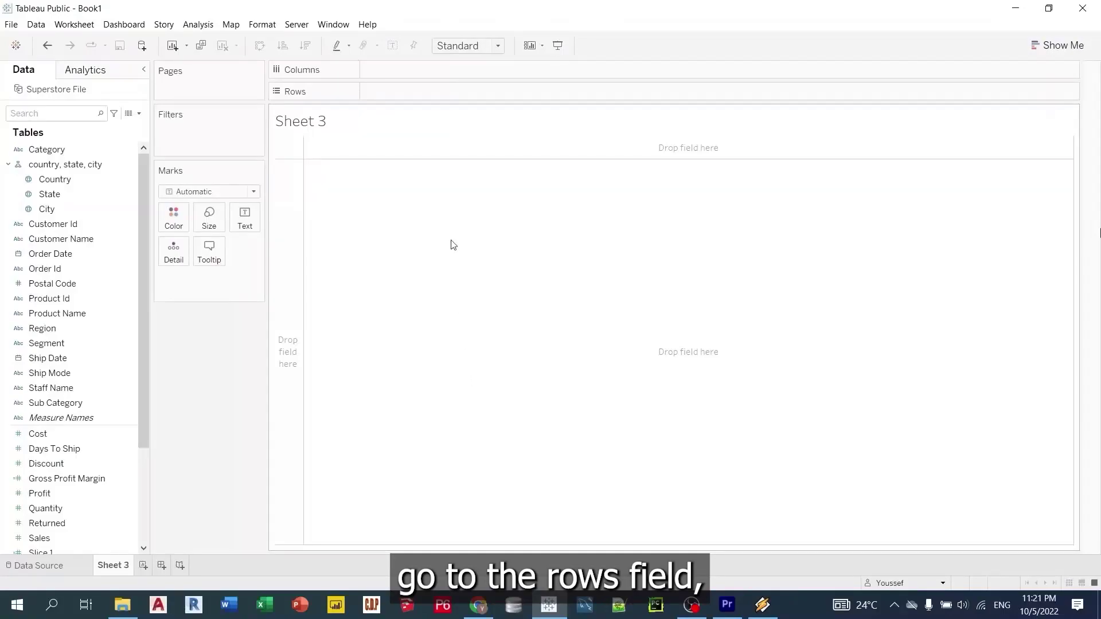
pyautogui.doubleClick(404, 93)
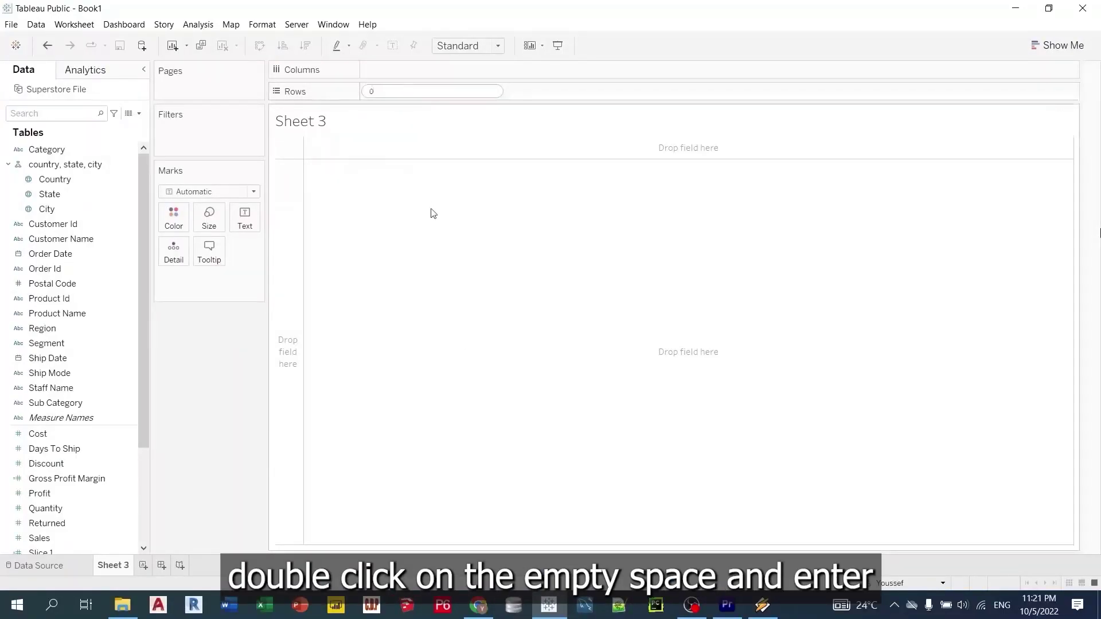
pyautogui.press('Return')
pyautogui.doubleClick(497, 92)
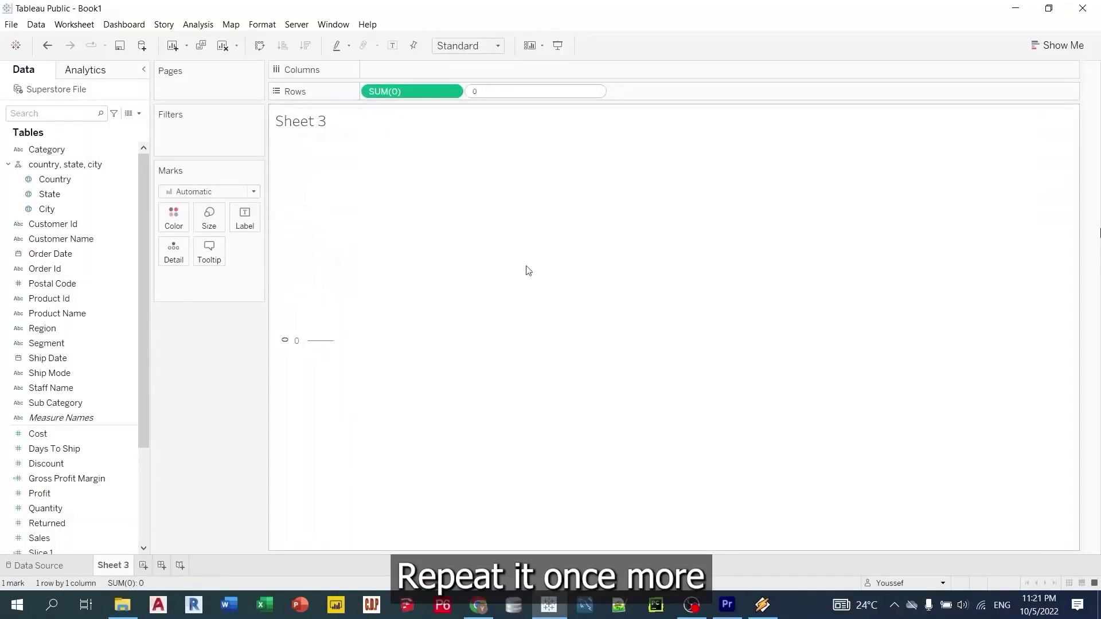
pyautogui.press('Return')
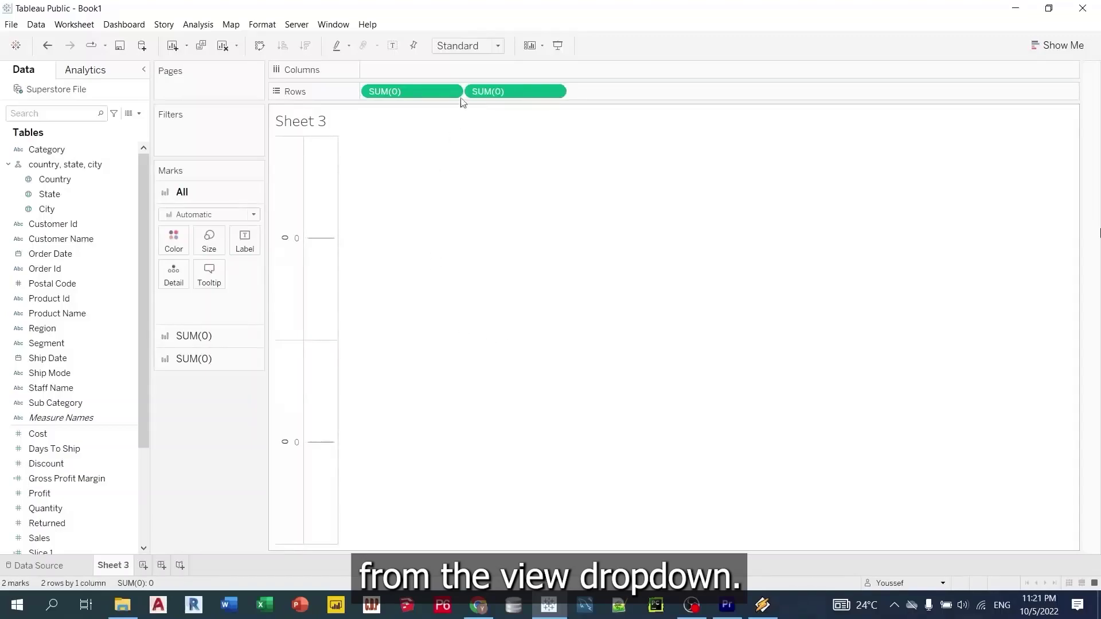
pyautogui.click(497, 47)
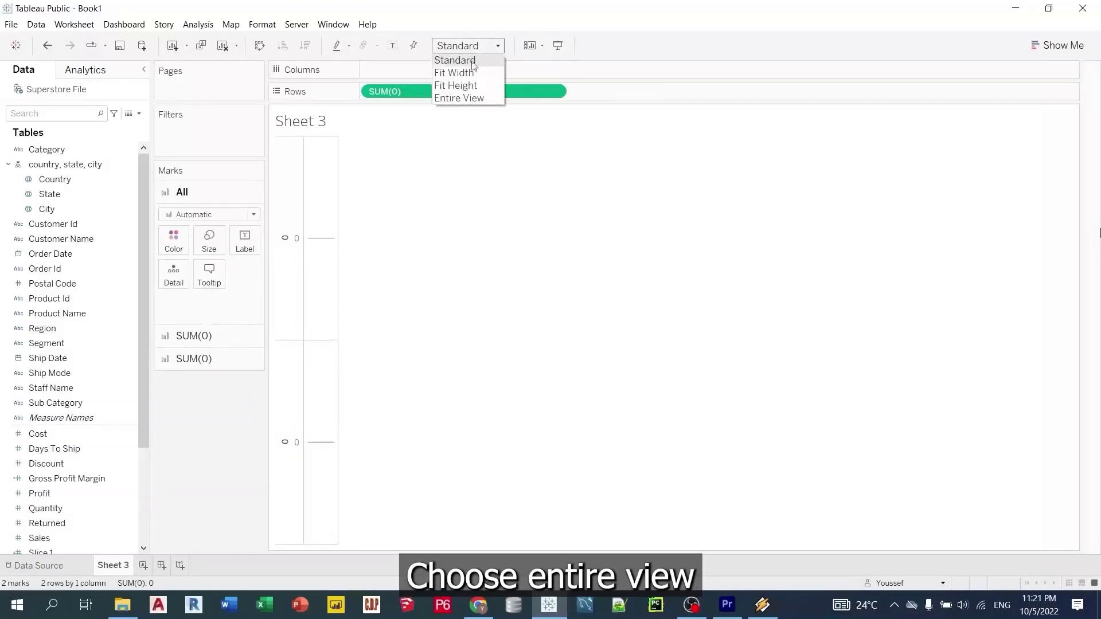
pyautogui.click(460, 102)
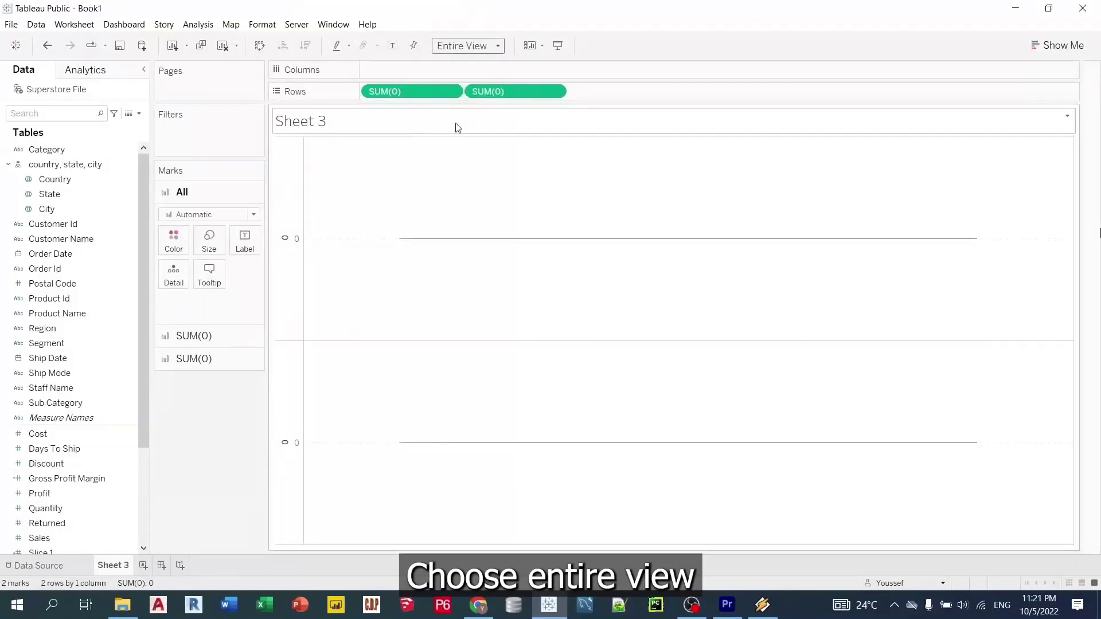
# Set all marks to Pie and combine the two SUM(0) rows on a dual axis
pyautogui.click(255, 214)
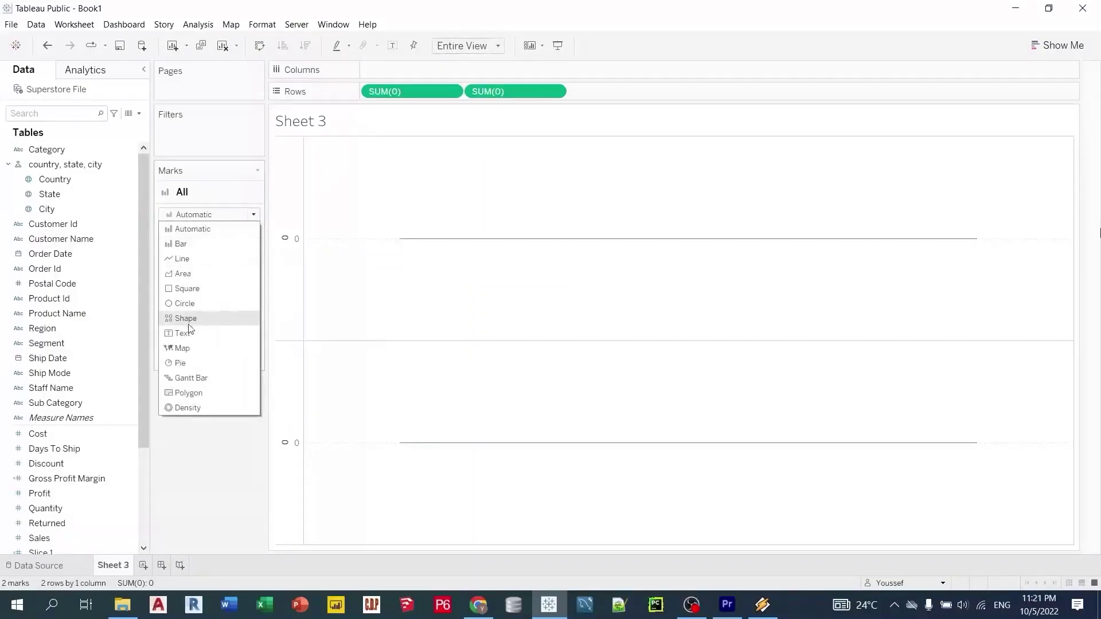
pyautogui.click(180, 363)
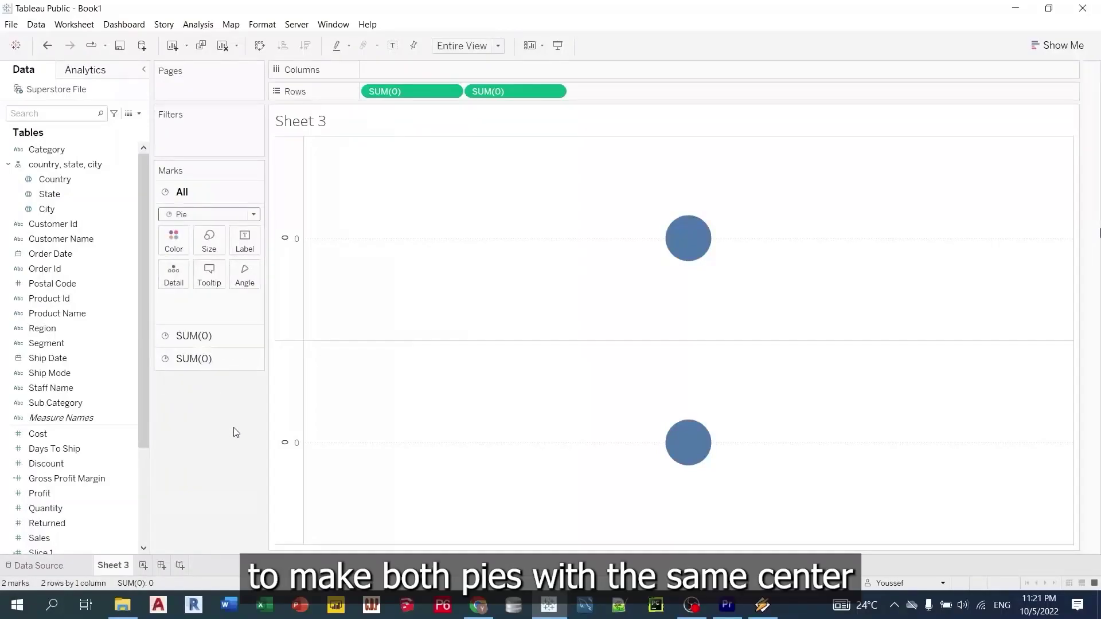
pyautogui.click(292, 438)
pyautogui.rightClick(294, 437)
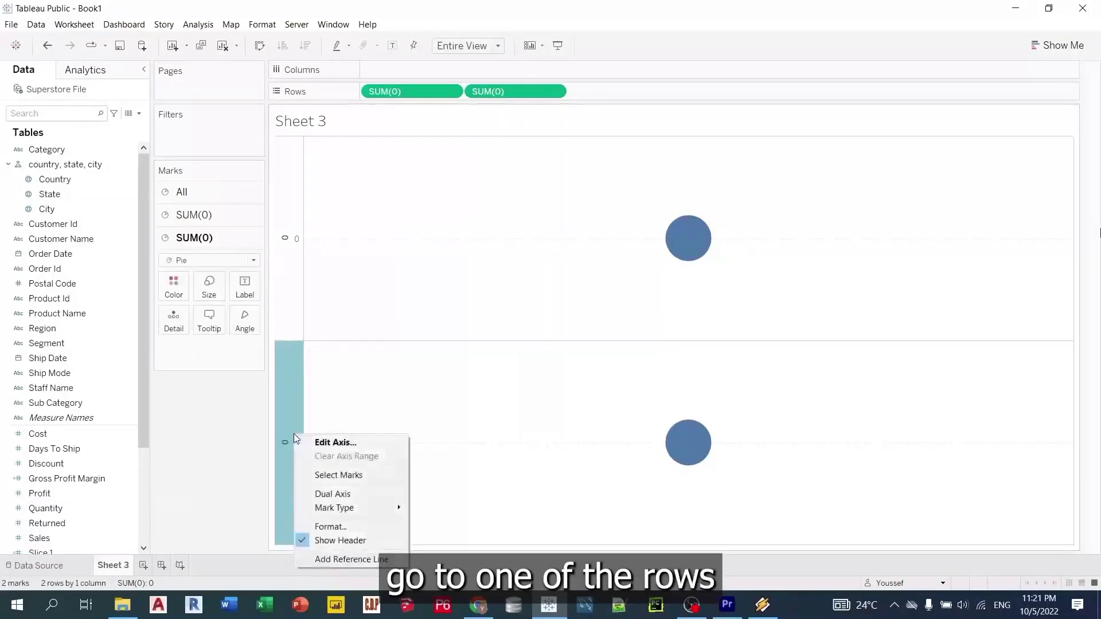
pyautogui.click(332, 494)
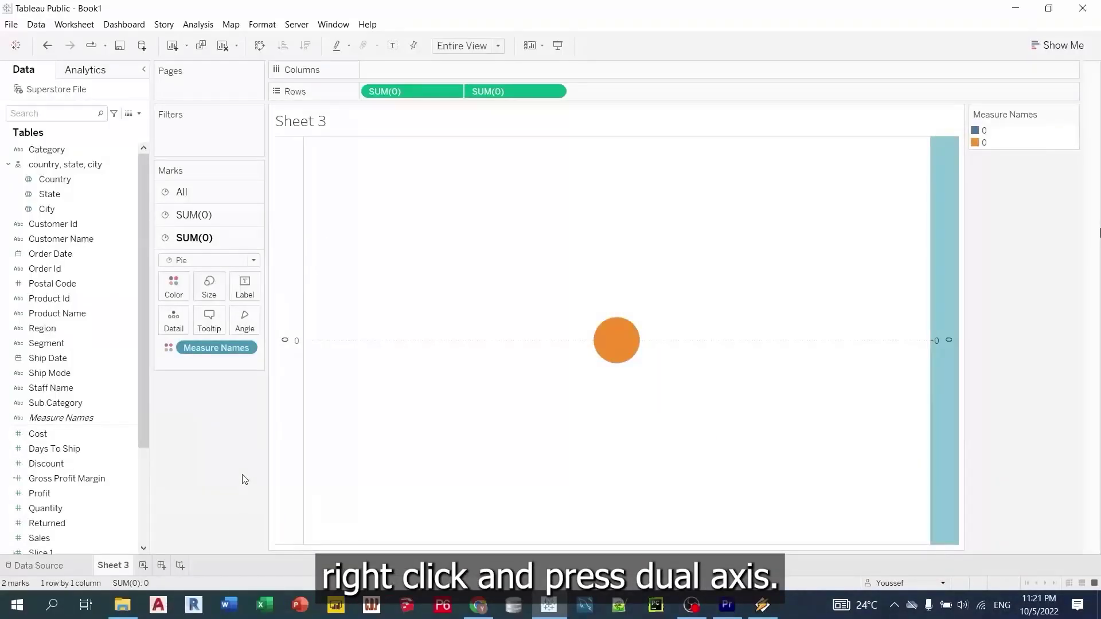
# Increase the first SUM(0) pie's size so it surrounds the other
pyautogui.click(219, 220)
pyautogui.click(209, 264)
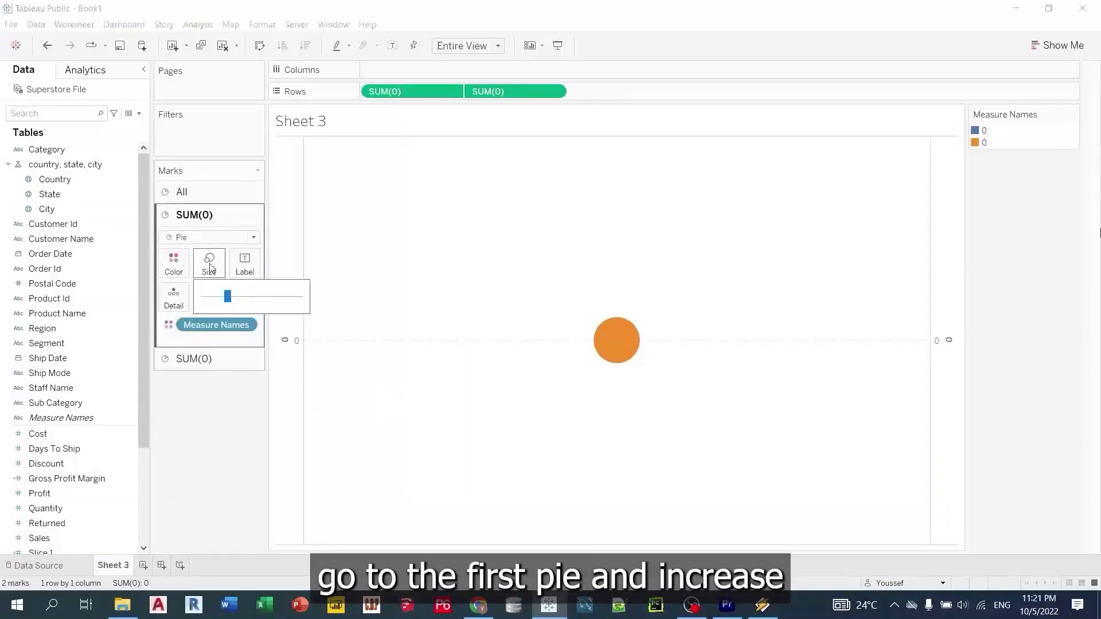
pyautogui.moveTo(258, 300); pyautogui.dragTo(254, 301)
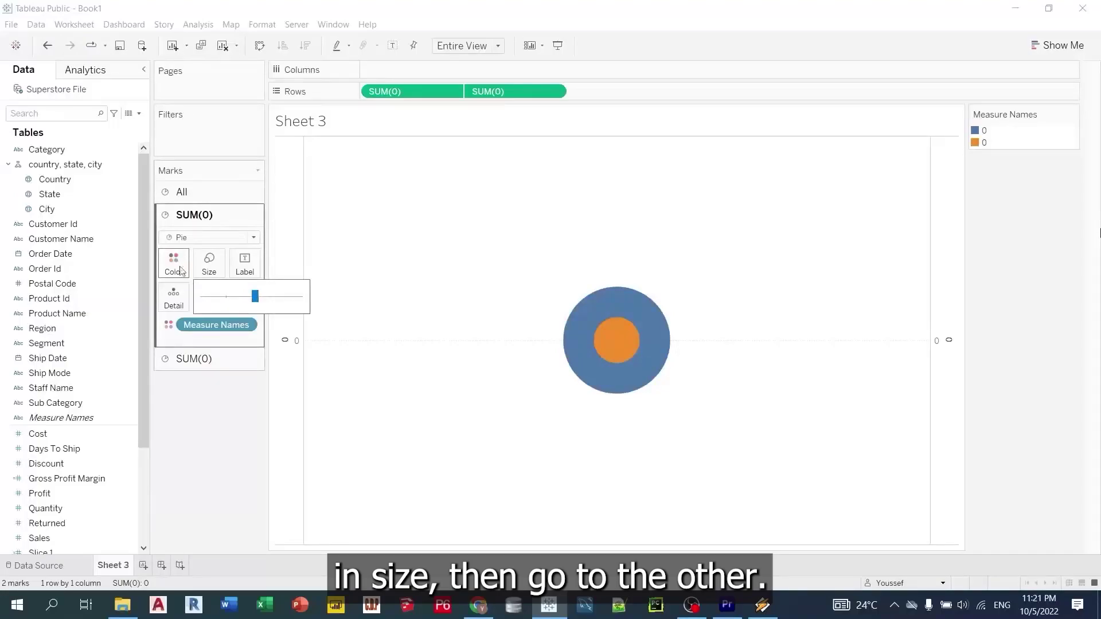
# Drop Measure Names colouring from the inner pie and colour it white
pyautogui.click(179, 359)
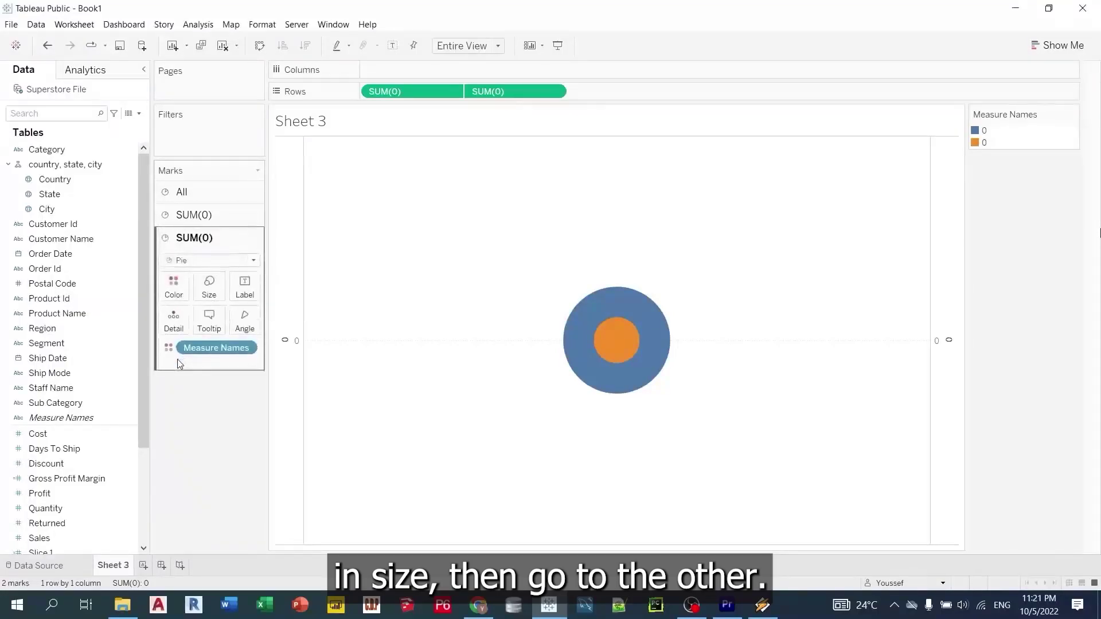
pyautogui.moveTo(197, 348); pyautogui.dragTo(131, 424)
pyautogui.click(172, 288)
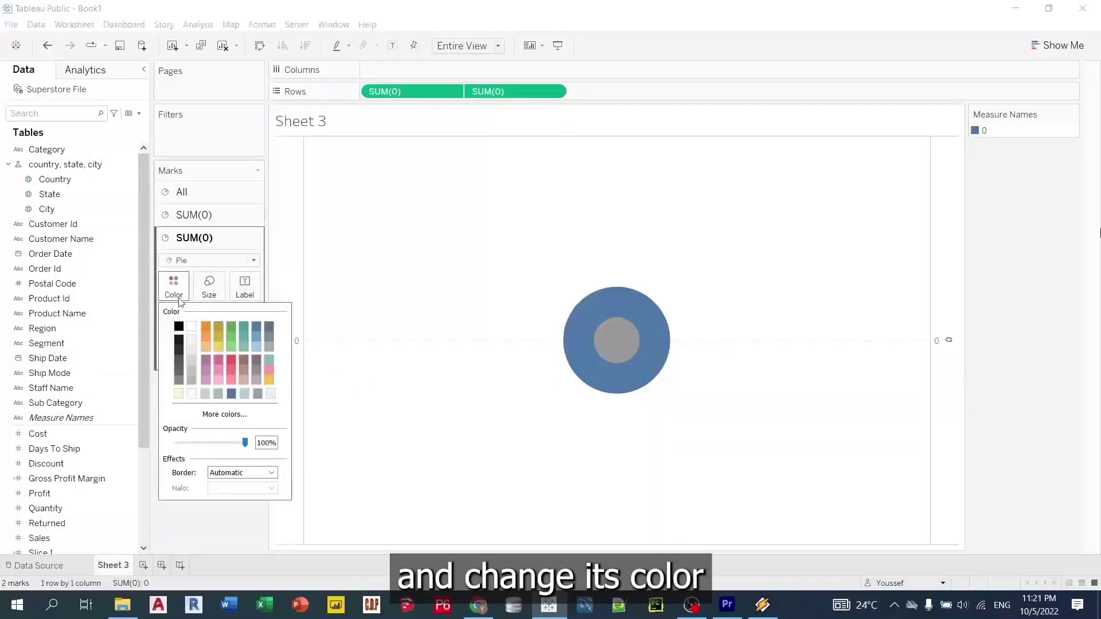
pyautogui.click(192, 327)
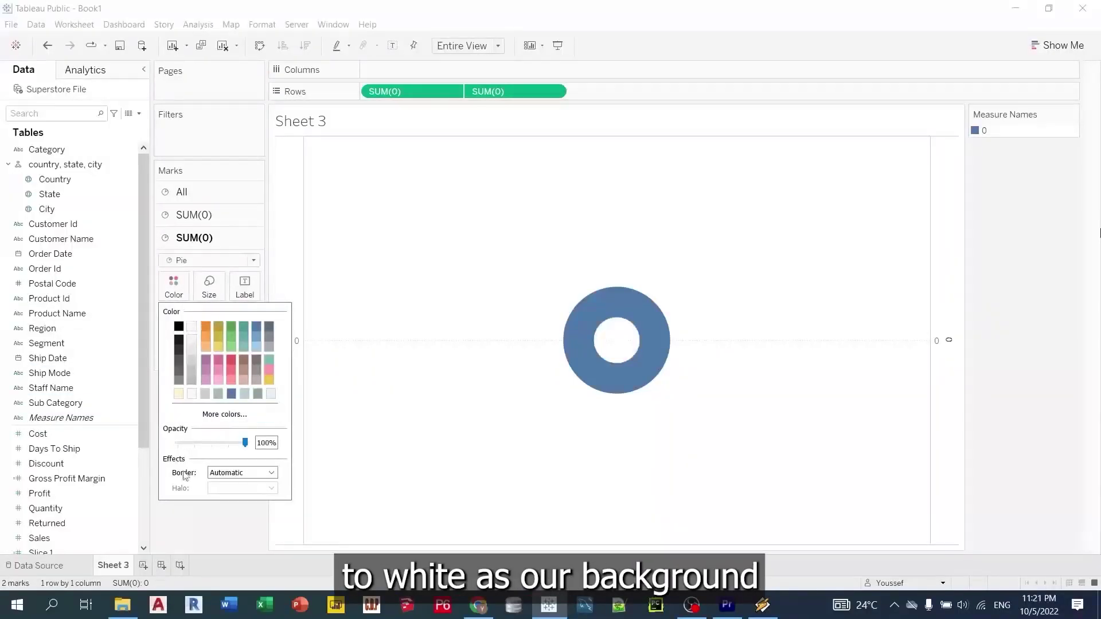
pyautogui.click(197, 521)
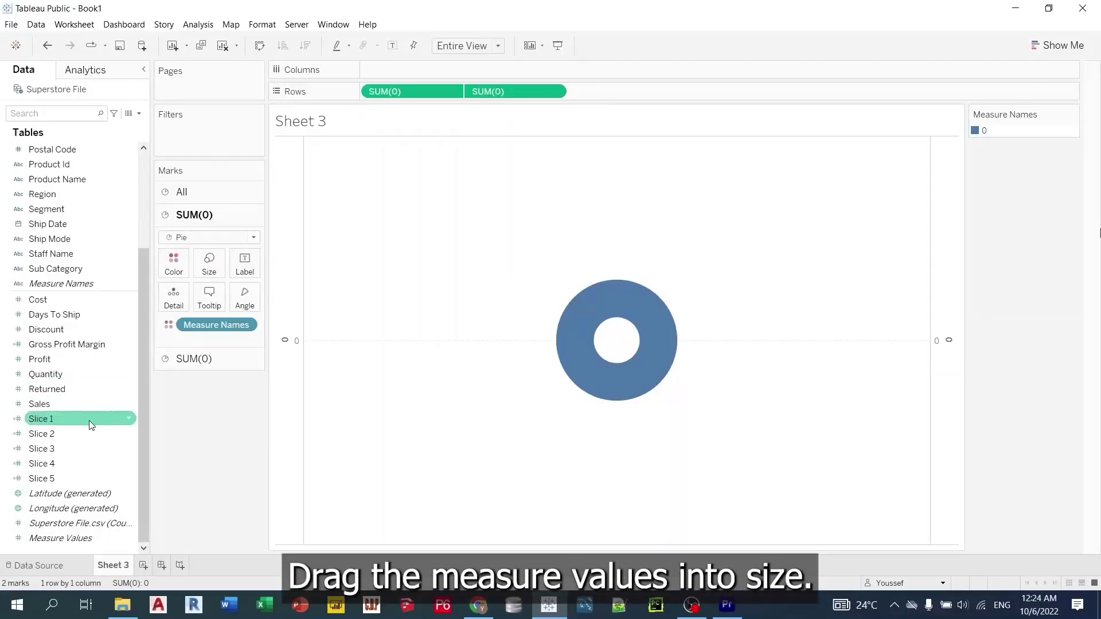
# Put Measure Values on the outer pie's Angle, keeping only the Slice measures
pyautogui.moveTo(60, 542); pyautogui.dragTo(245, 299)
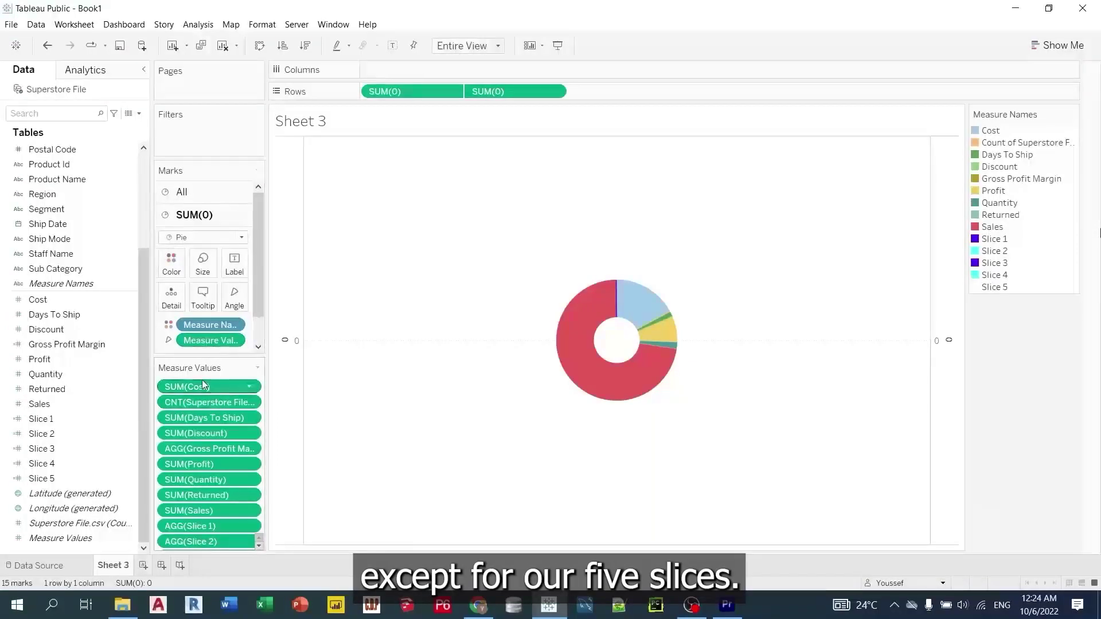
pyautogui.moveTo(202, 384); pyautogui.dragTo(75, 386)
pyautogui.moveTo(190, 419); pyautogui.dragTo(335, 449)
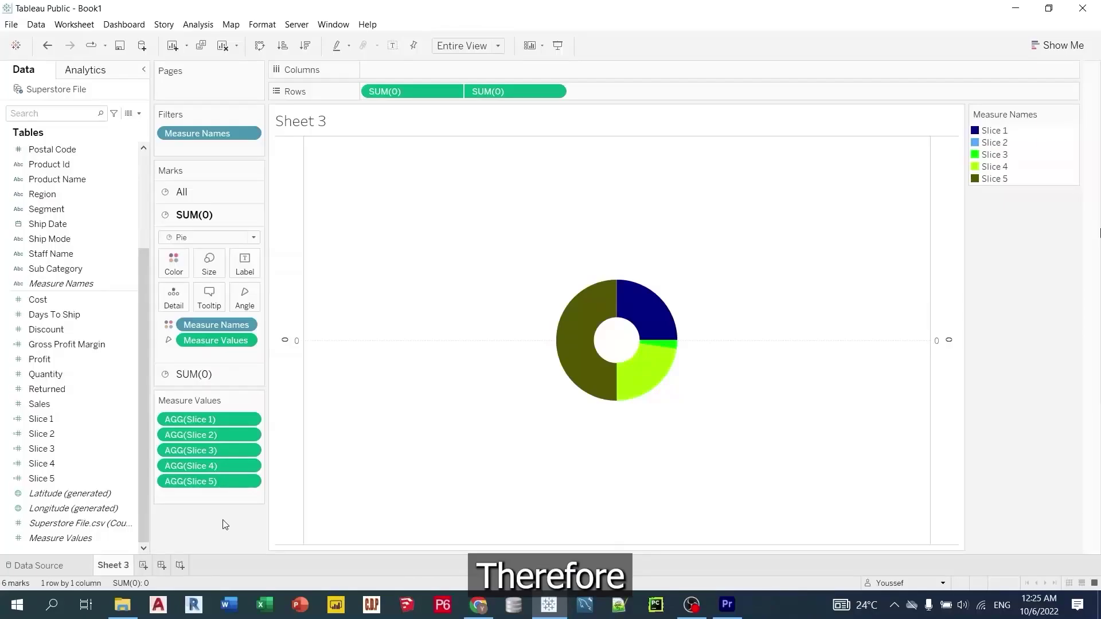
# Move Slice 3, 4 and 5 to the top of the Measure Values order
pyautogui.moveTo(218, 451); pyautogui.dragTo(223, 414)
pyautogui.moveTo(212, 466); pyautogui.dragTo(212, 431)
pyautogui.moveTo(208, 483); pyautogui.dragTo(213, 445)
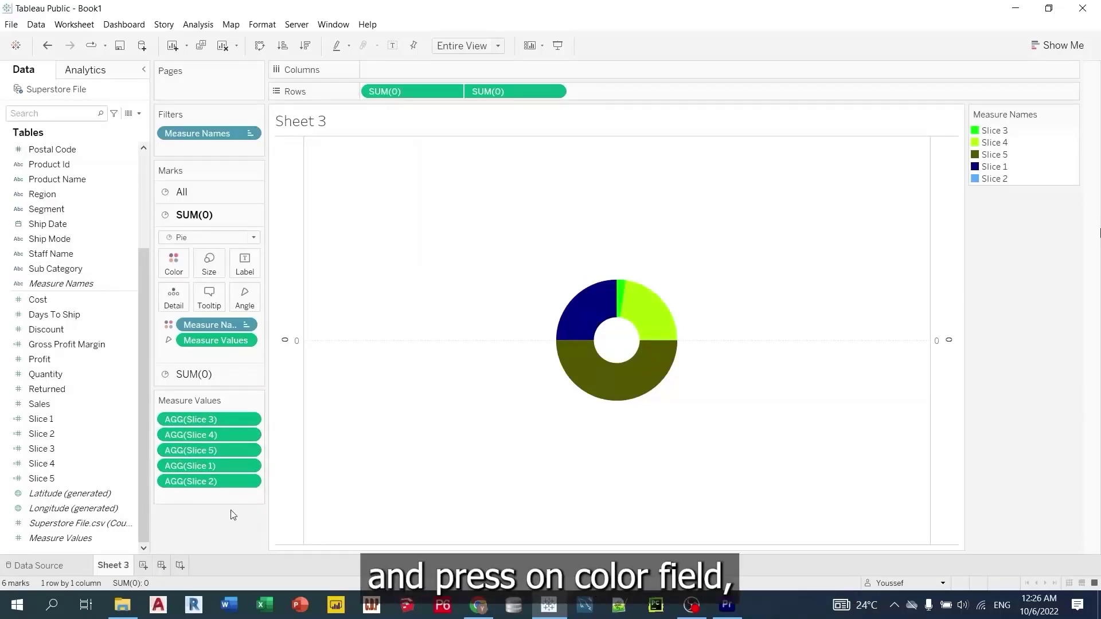
# In Edit Colors, make Slice 5 white
pyautogui.click(181, 268)
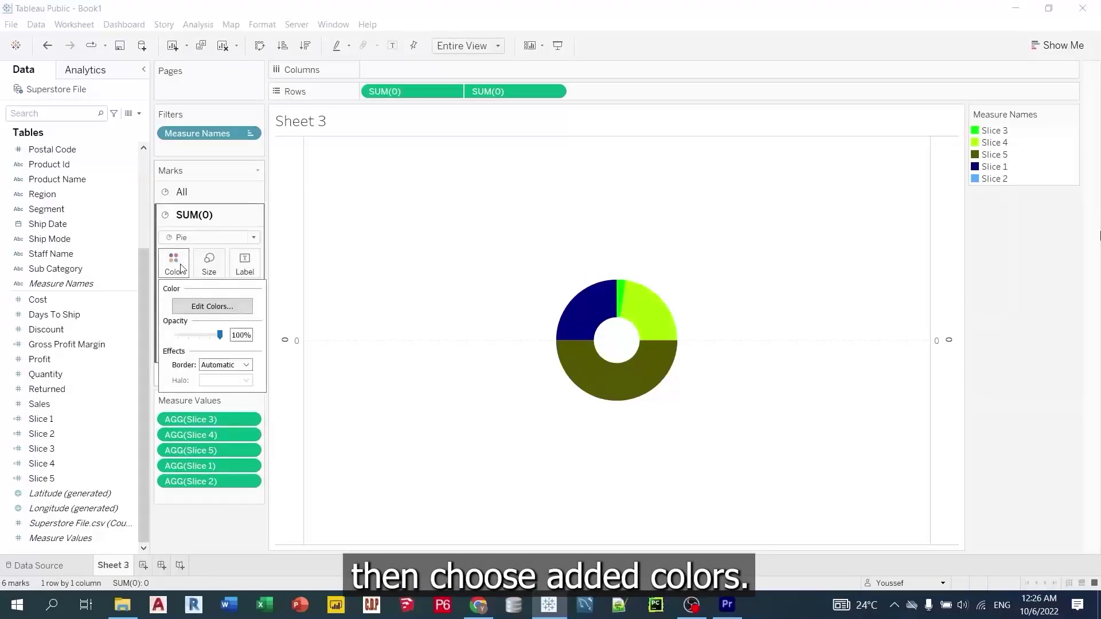
pyautogui.click(202, 311)
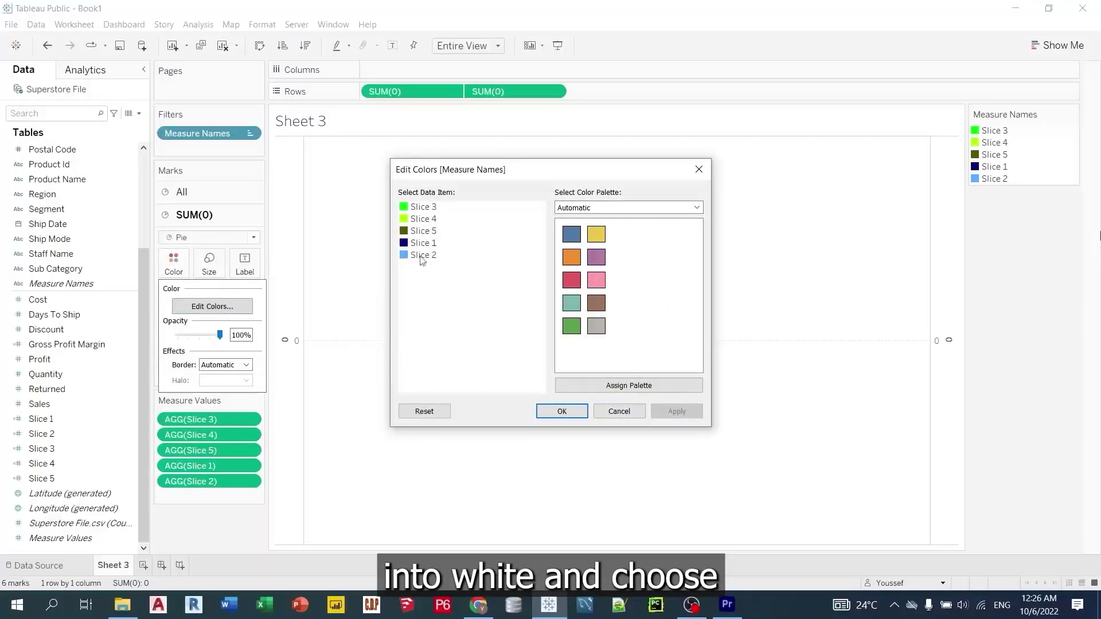
pyautogui.doubleClick(413, 235)
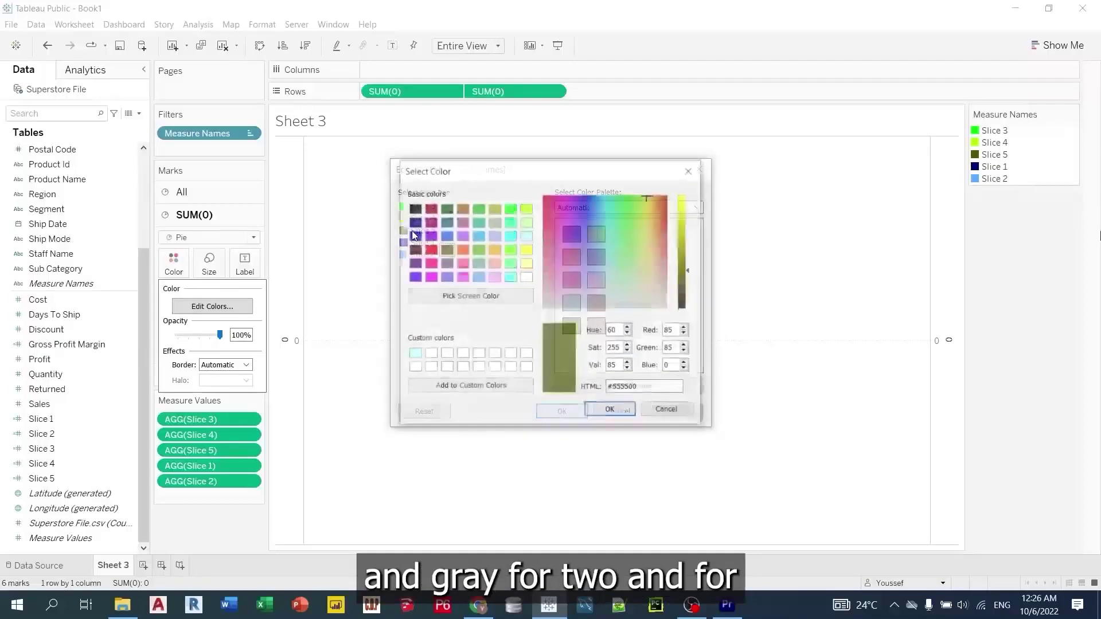
pyautogui.click(525, 278)
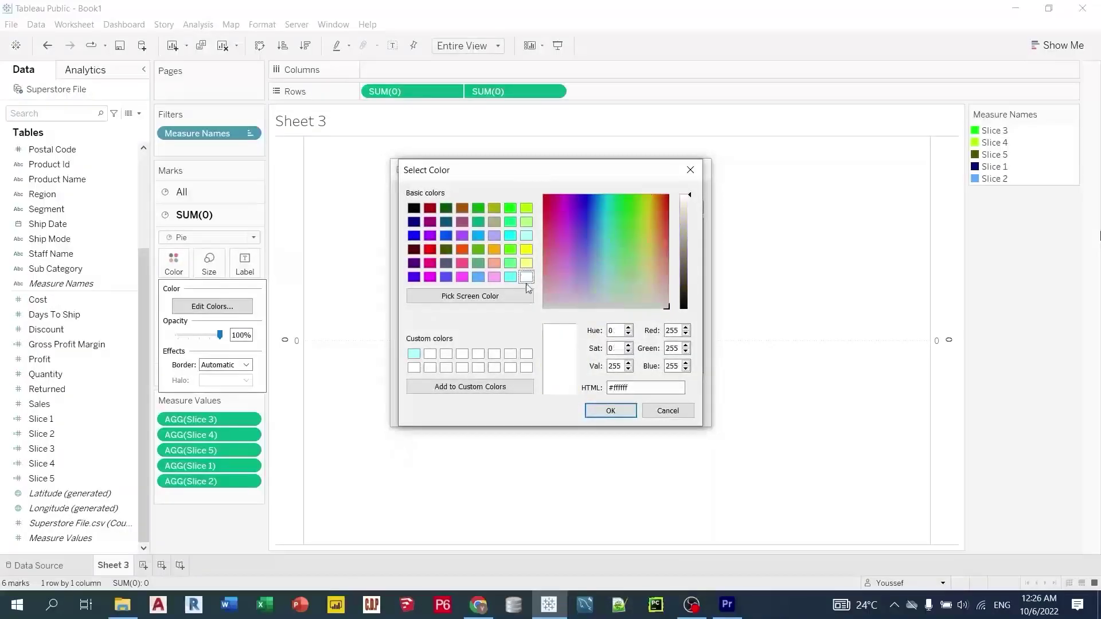
pyautogui.click(609, 411)
# Colour Slice 1 and Slice 3 purple
pyautogui.doubleClick(407, 245)
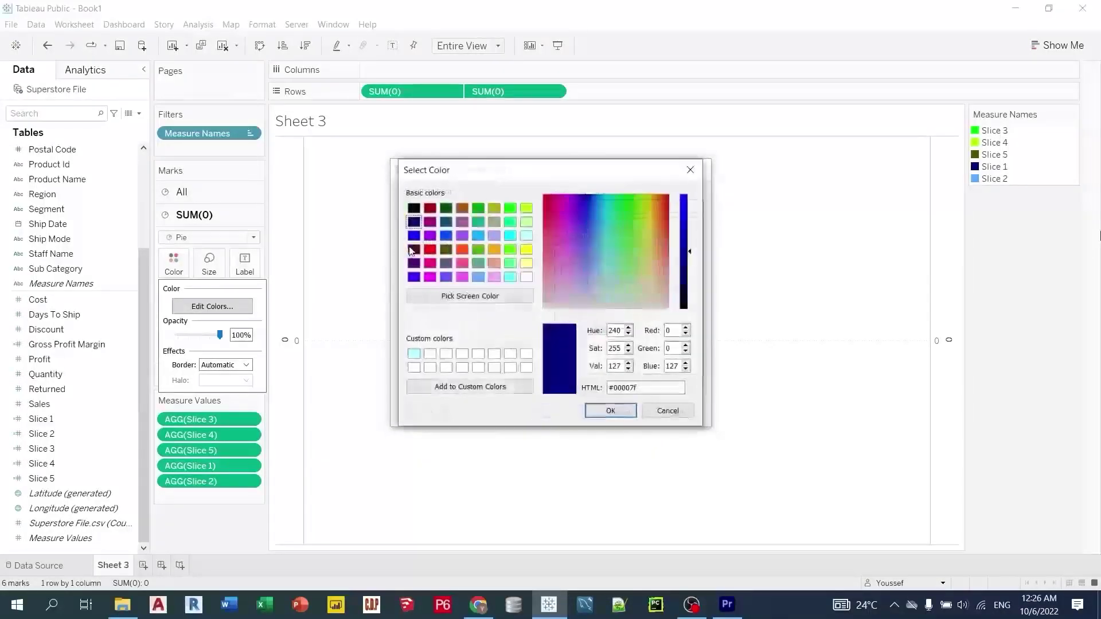
pyautogui.click(414, 278)
pyautogui.press('Return')
pyautogui.press('Up')
pyautogui.press('Up')
pyautogui.press('Up')
pyautogui.press('Return')
pyautogui.click(413, 278)
pyautogui.click(610, 411)
# Colour Slice 2 and Slice 4 light cyan
pyautogui.press('Down')
pyautogui.press('Return')
pyautogui.click(479, 277)
pyautogui.click(510, 277)
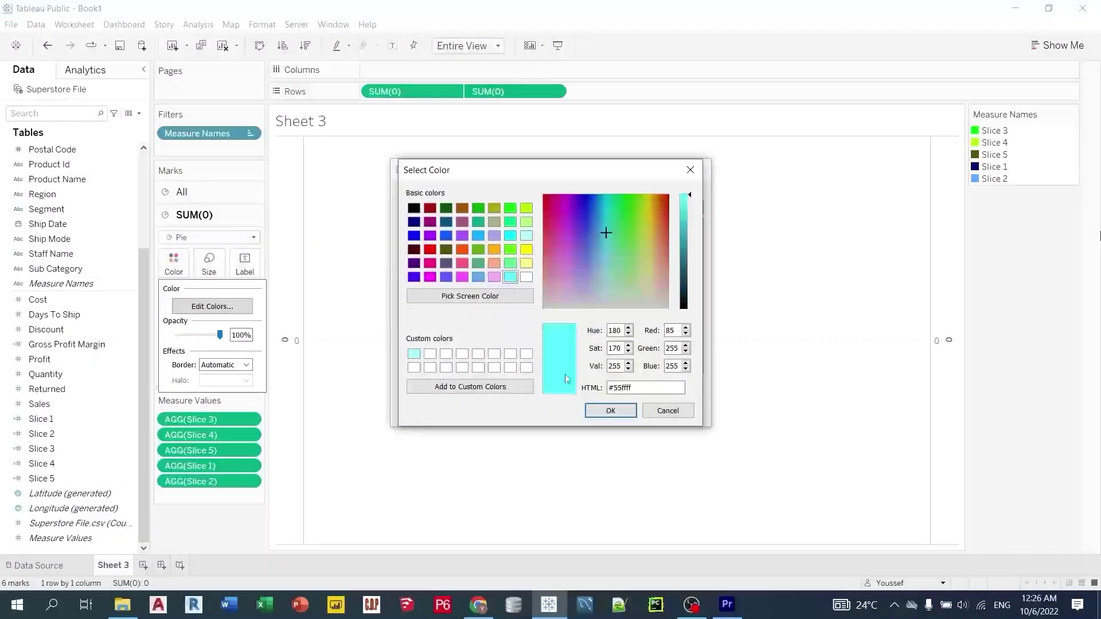
pyautogui.click(610, 411)
pyautogui.doubleClick(419, 219)
pyautogui.click(510, 277)
pyautogui.click(610, 410)
# Apply the slice colours and label the inner pie with Gross Profit Margin
pyautogui.click(552, 413)
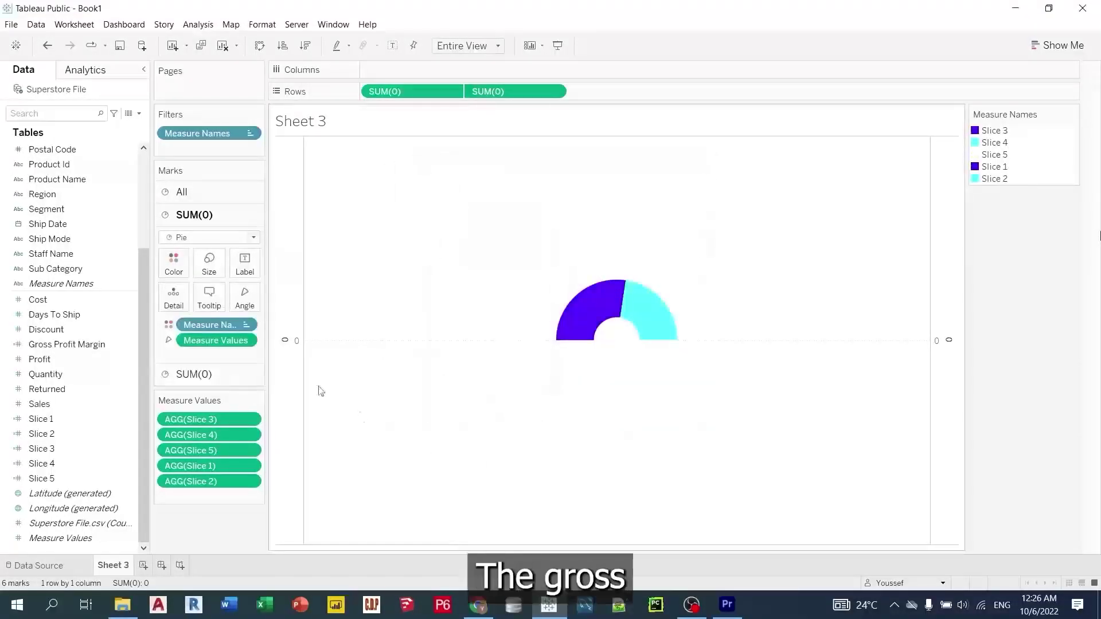
pyautogui.click(178, 375)
pyautogui.moveTo(50, 345); pyautogui.dragTo(243, 288)
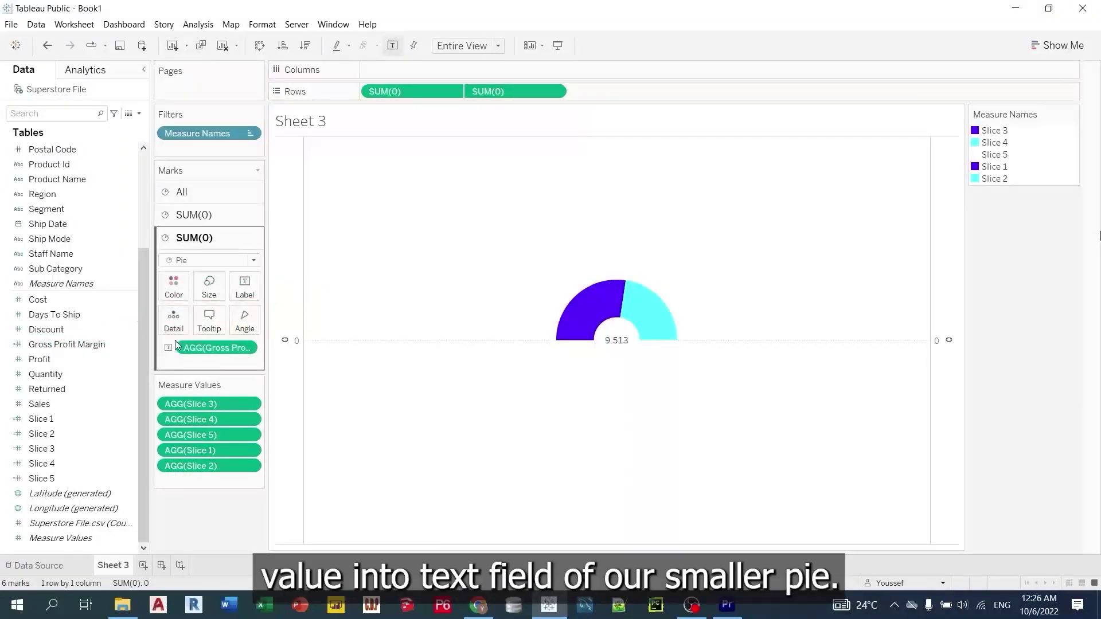
# Format the Gross Profit Margin label as bold, size 14
pyautogui.click(240, 291)
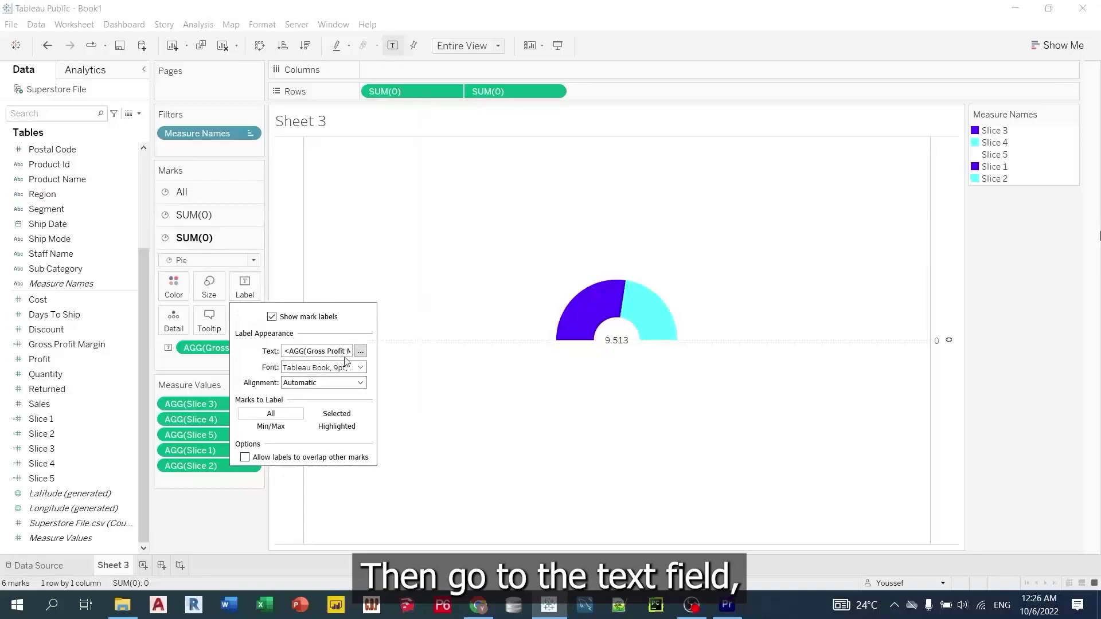
pyautogui.click(359, 367)
pyautogui.click(314, 404)
pyautogui.click(292, 462)
pyautogui.click(332, 404)
pyautogui.click(214, 523)
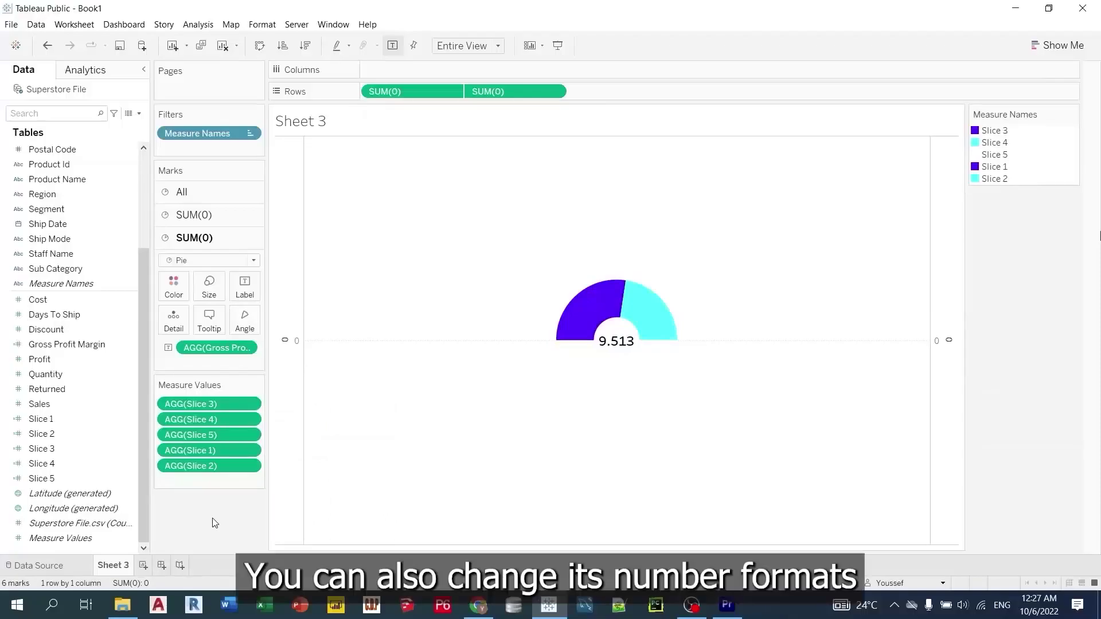
# Format the Gross Profit Margin label as a custom number with 2 decimals and a % suffix, showing 9.51%
pyautogui.rightClick(214, 349)
pyautogui.click(252, 391)
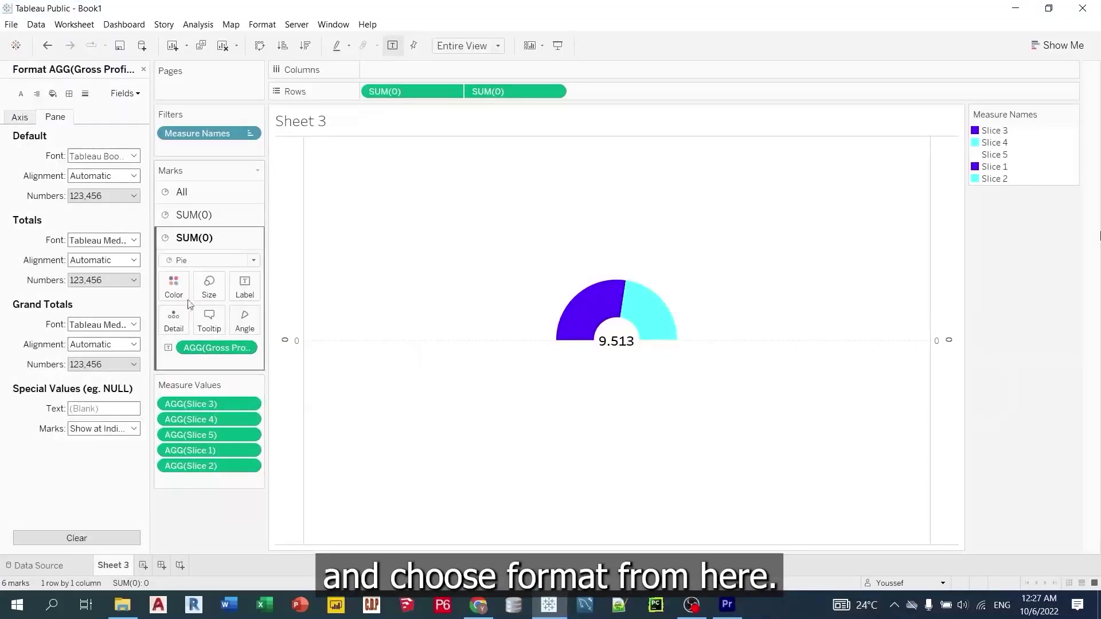
pyautogui.click(134, 197)
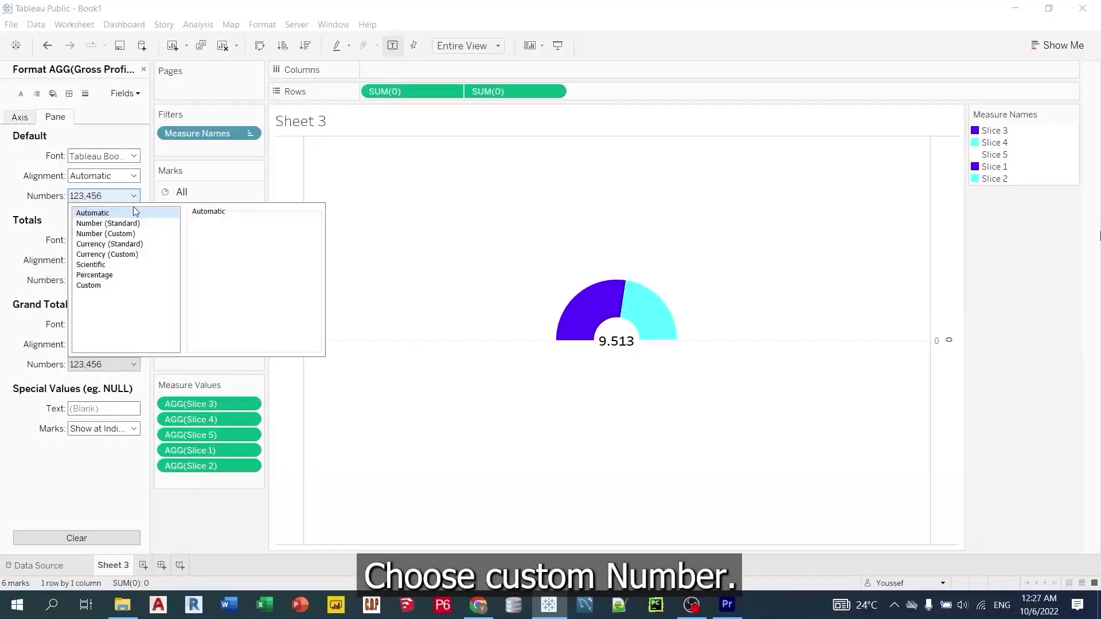
pyautogui.click(129, 234)
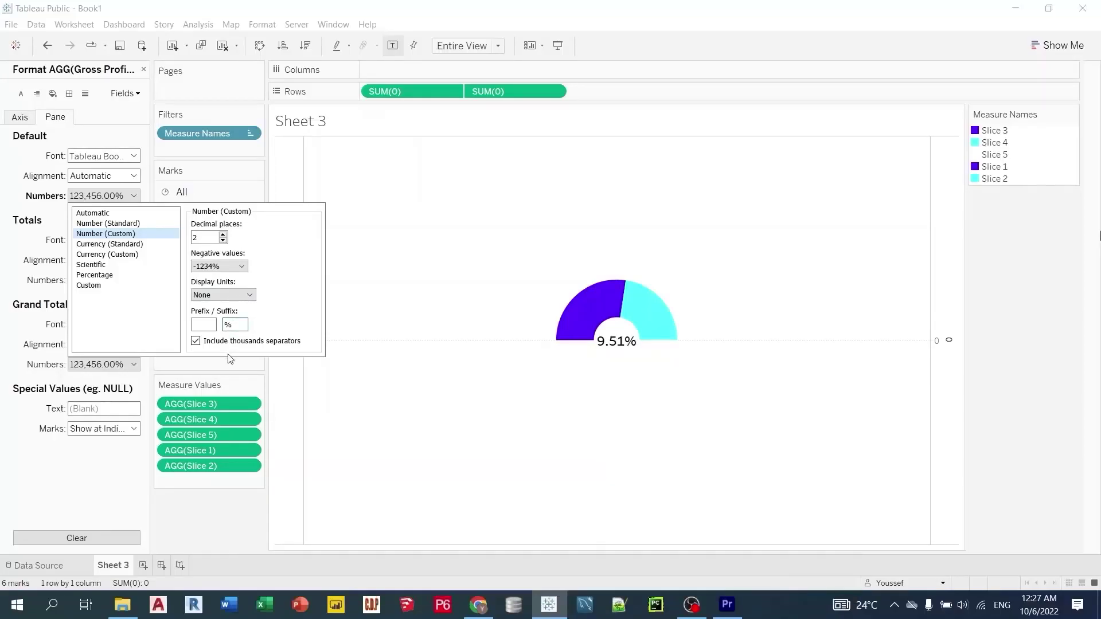
pyautogui.click(211, 520)
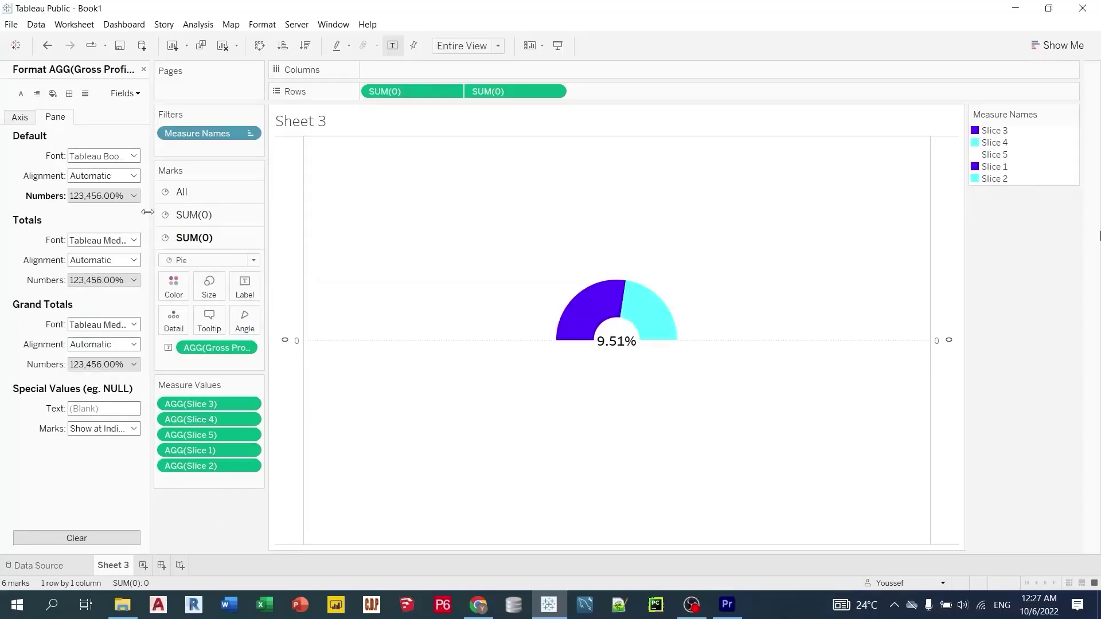
# Filter the view by Region with all four regions included, and display the Region filter card on the sheet
pyautogui.click(143, 70)
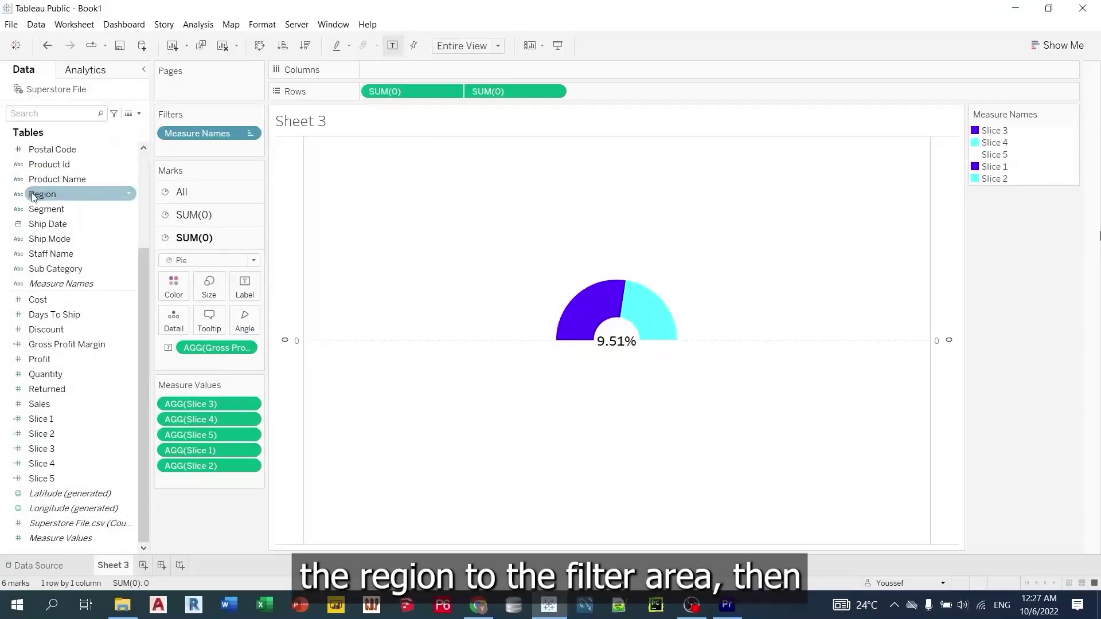
pyautogui.moveTo(32, 197); pyautogui.dragTo(172, 154)
pyautogui.click(448, 350)
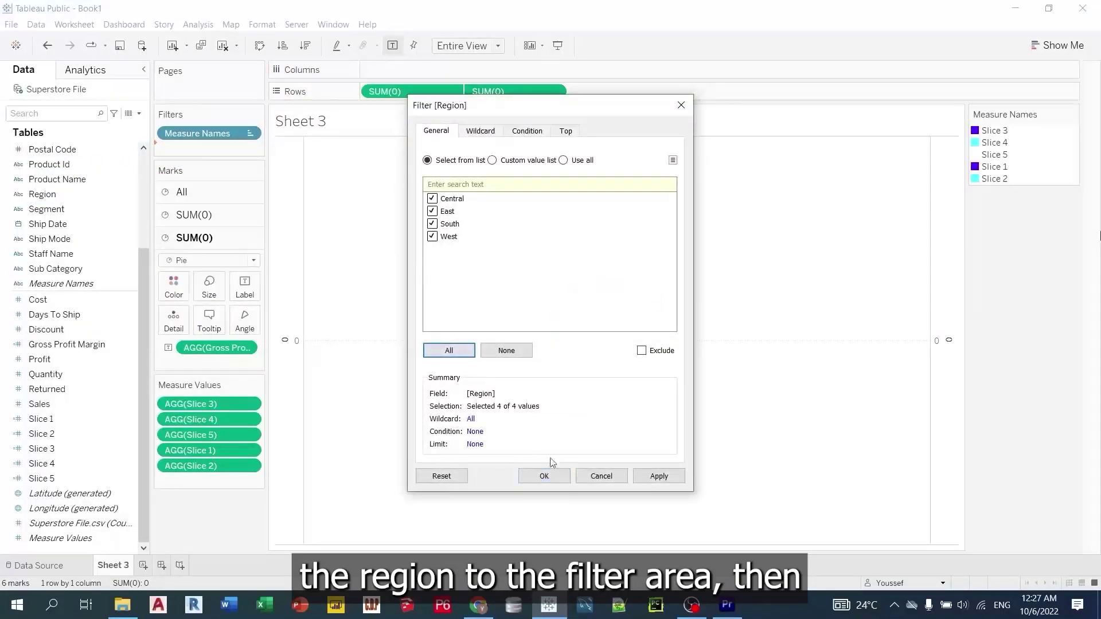
pyautogui.click(543, 477)
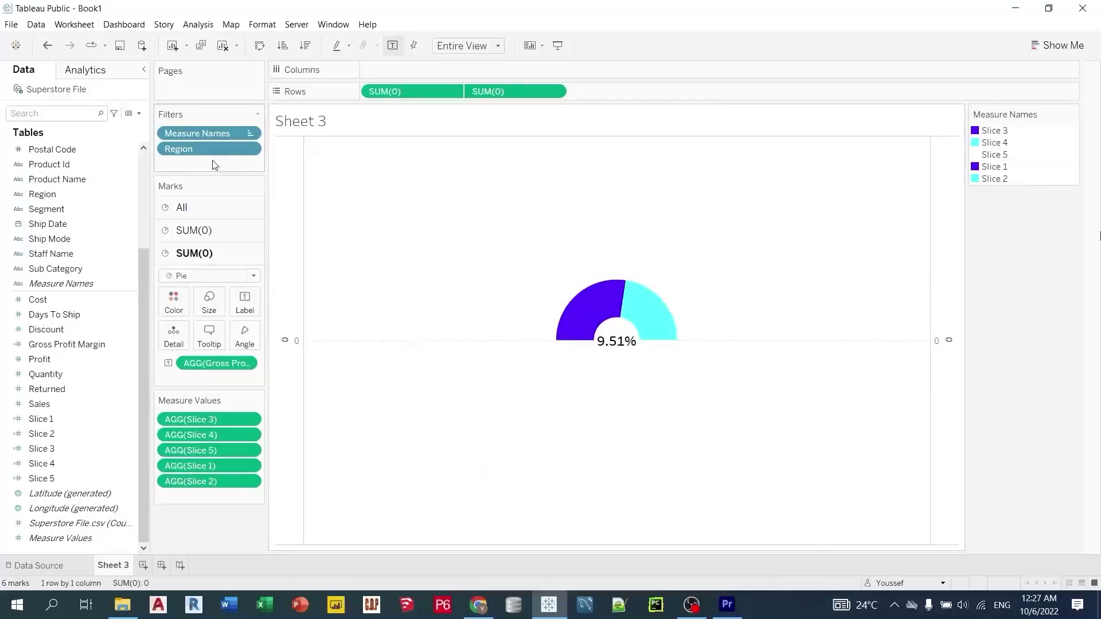
pyautogui.rightClick(188, 148)
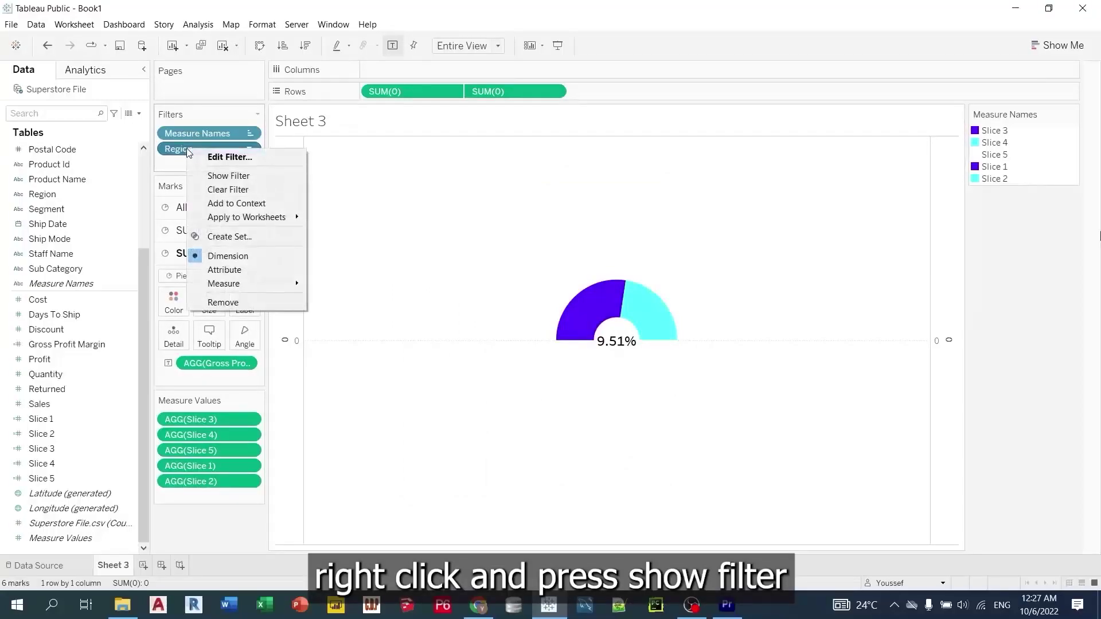
pyautogui.click(218, 176)
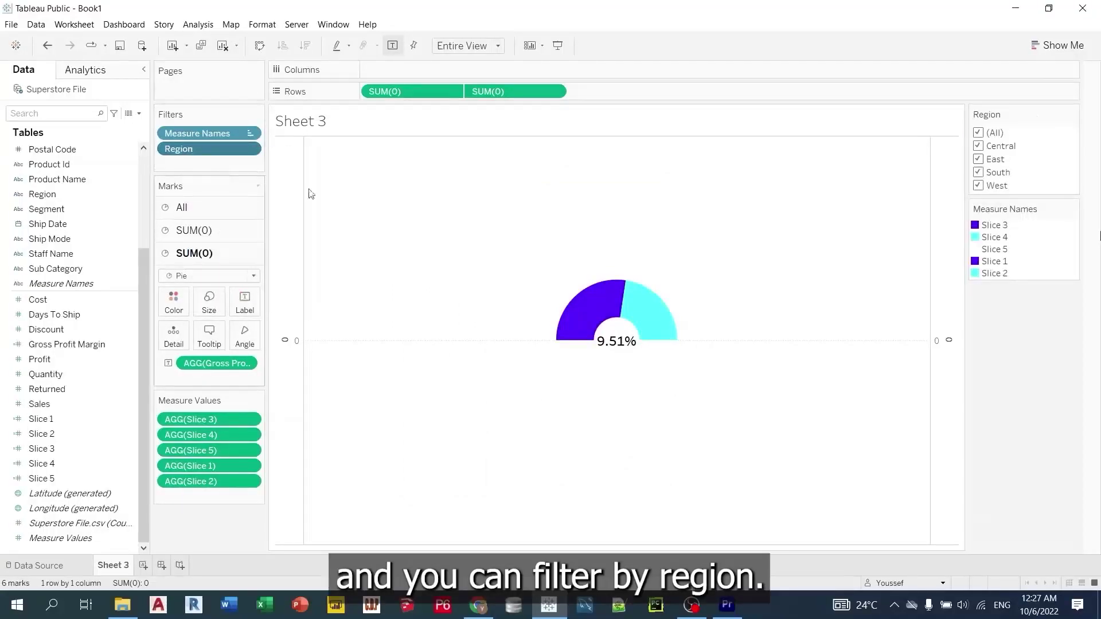